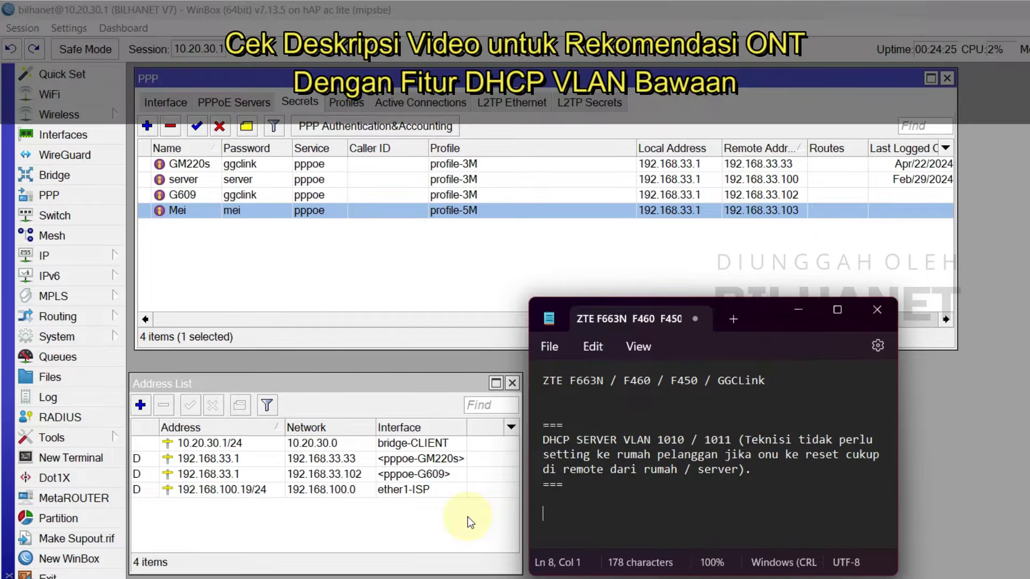
Step: Highlight the ONT model names in the notes, then bring WinBox back to the front
left_click_drag(557, 380, 622, 382)
left_click(585, 391)
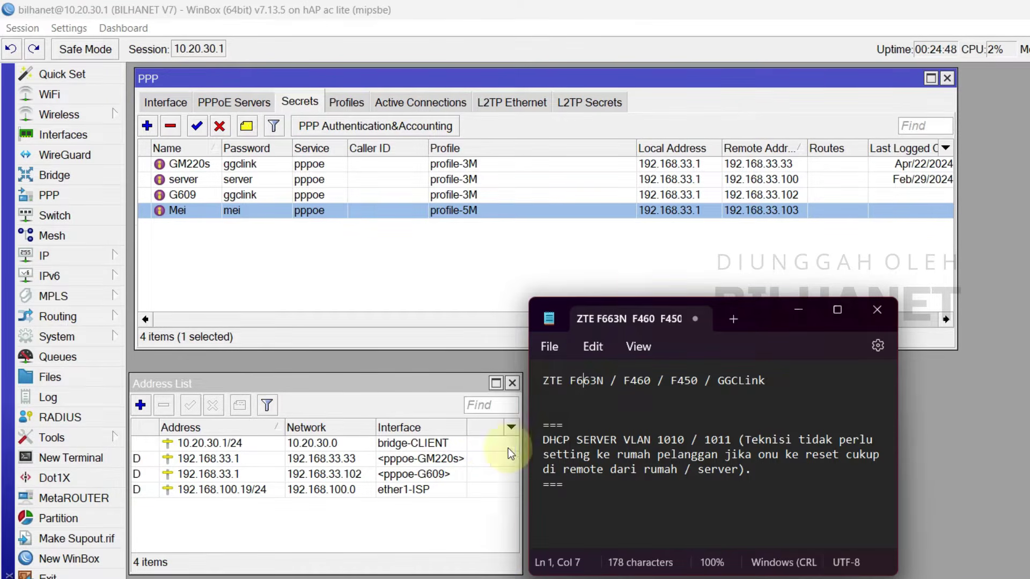
left_click(483, 362)
Step: Check the active G609 and GM220s PPPoE sessions, then return to the PPP Secrets list
left_click(401, 98)
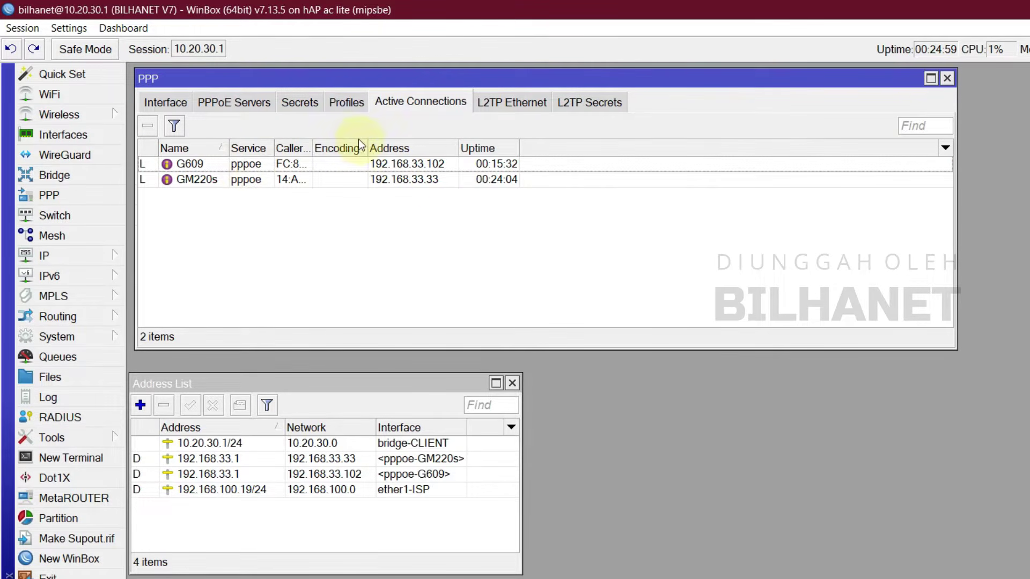
left_click(194, 164)
left_click(199, 179)
left_click(205, 162)
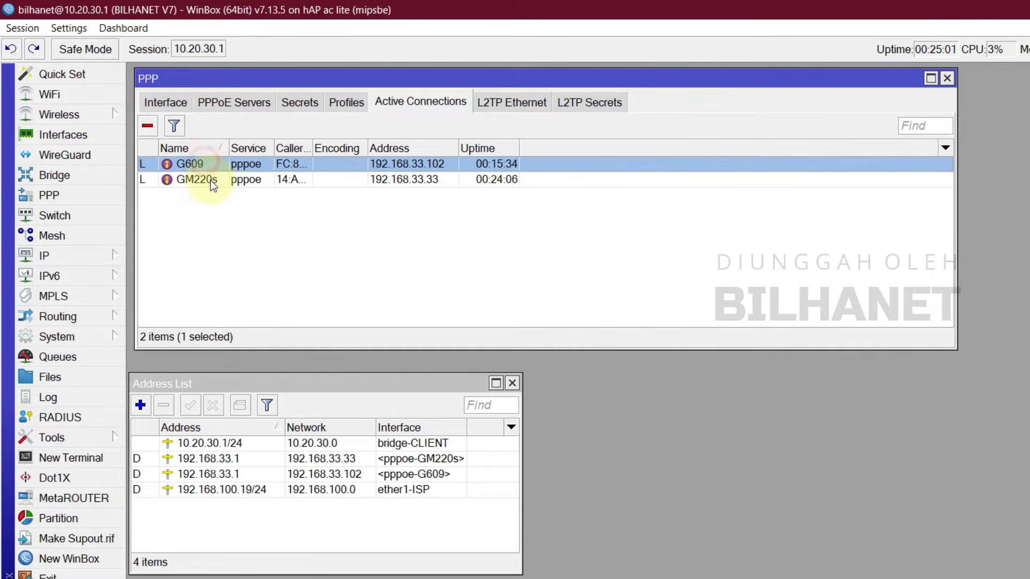
left_click(210, 180)
left_click(205, 165)
left_click(209, 181)
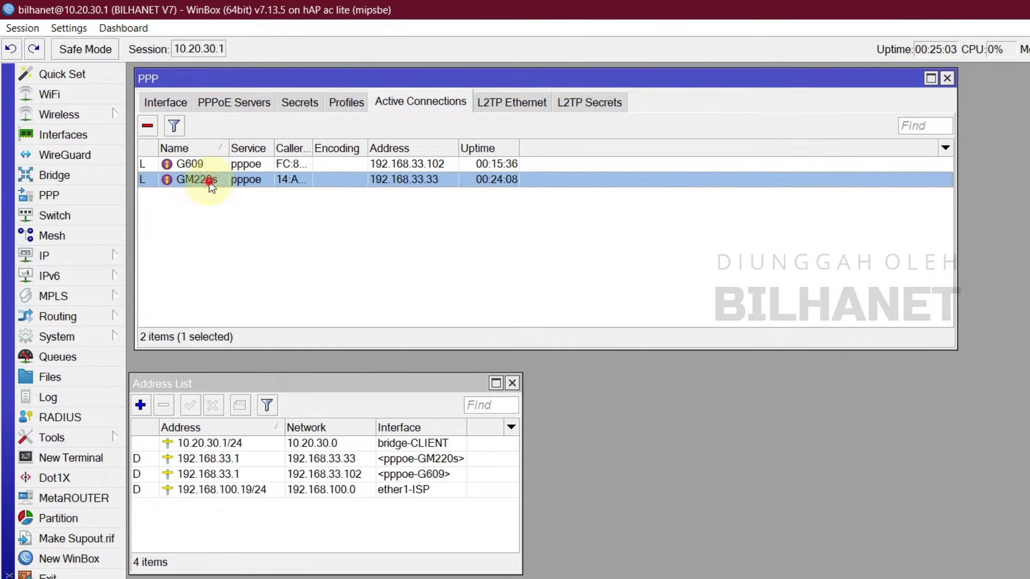
left_click(310, 106)
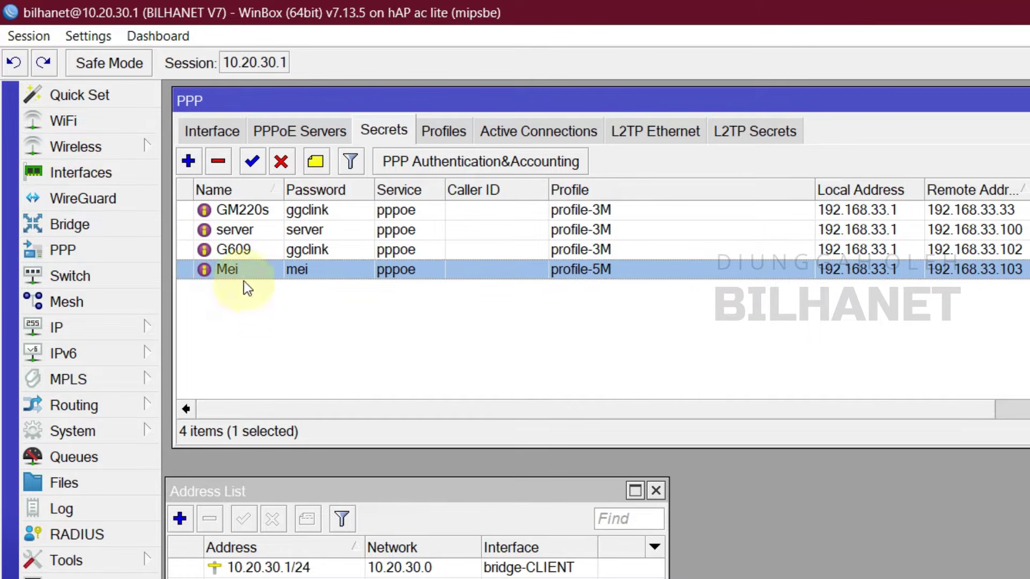
Step: Add a new VLAN interface from the Interfaces VLAN list and name it vlan1011
left_click(69, 179)
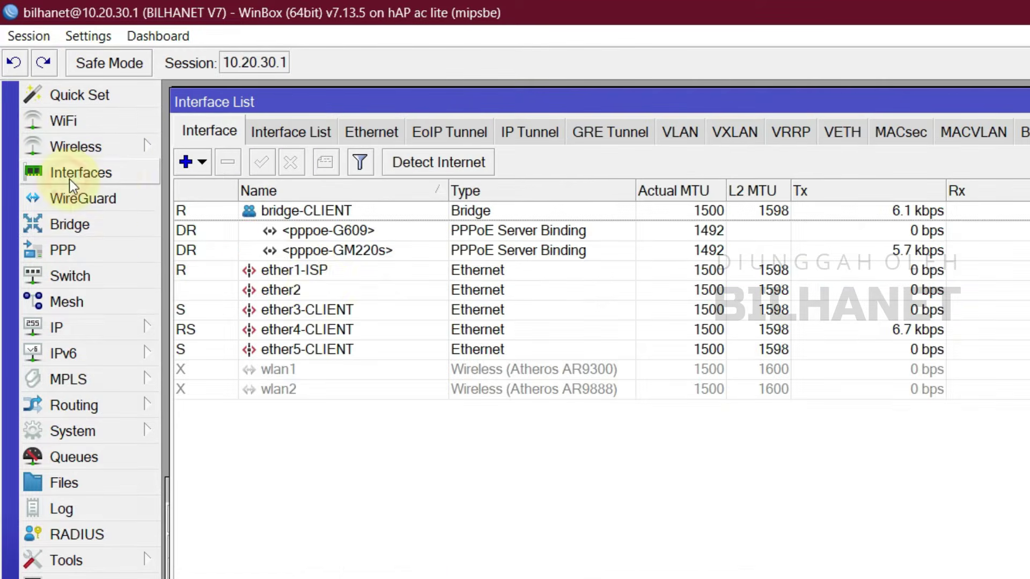
left_click(684, 138)
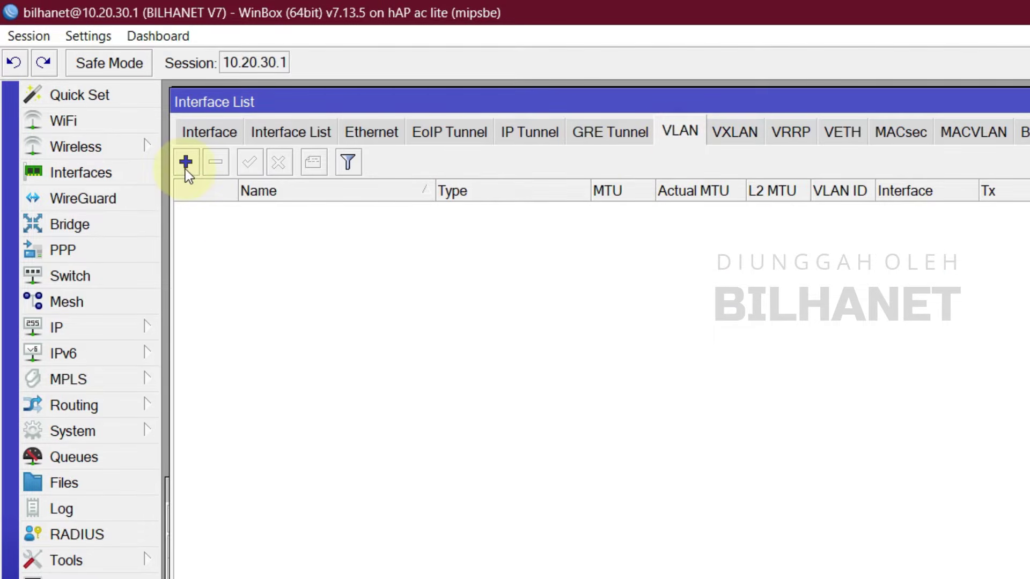
left_click(186, 162)
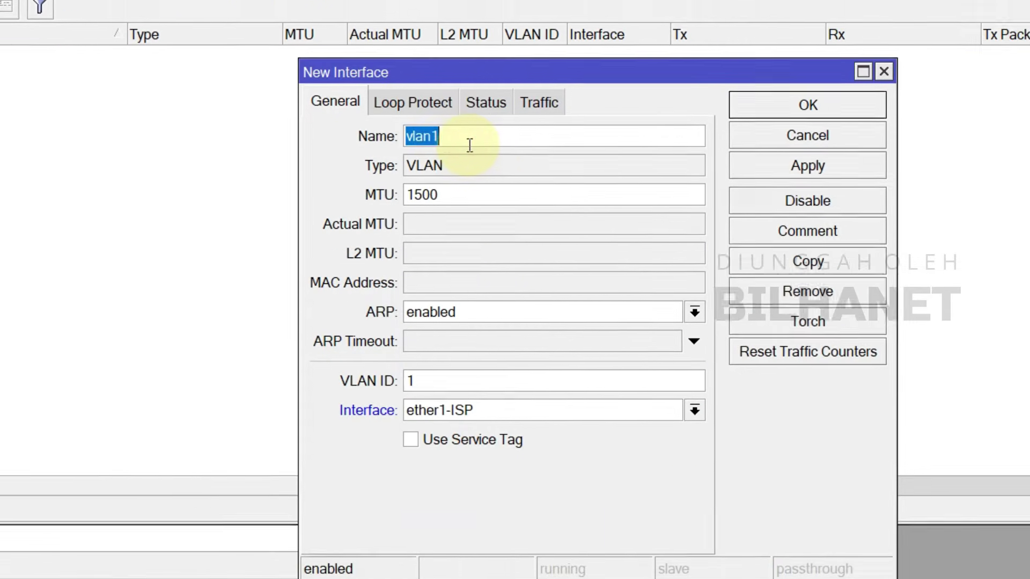
left_click(759, 290)
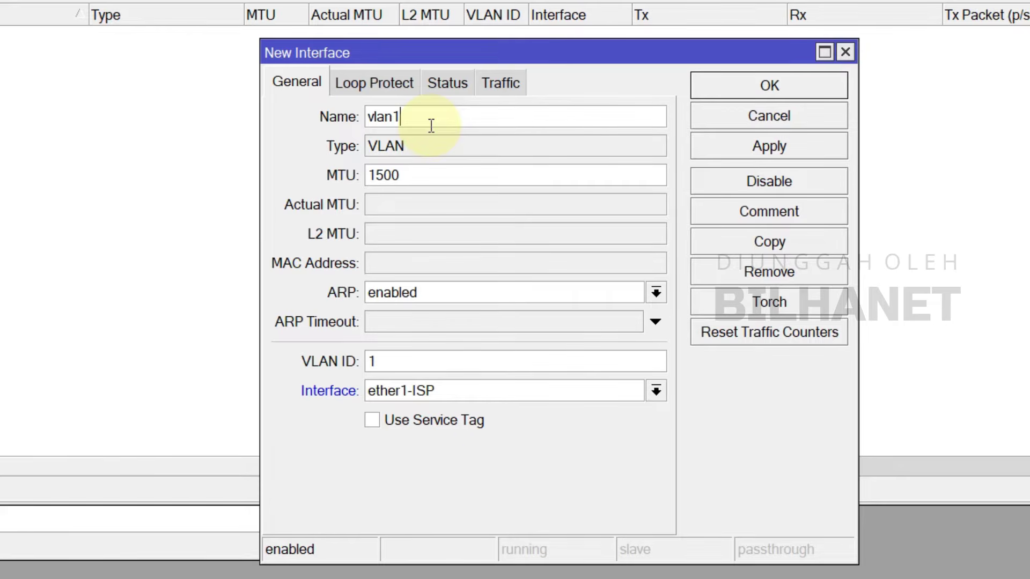
type("011")
key("shift+Left")
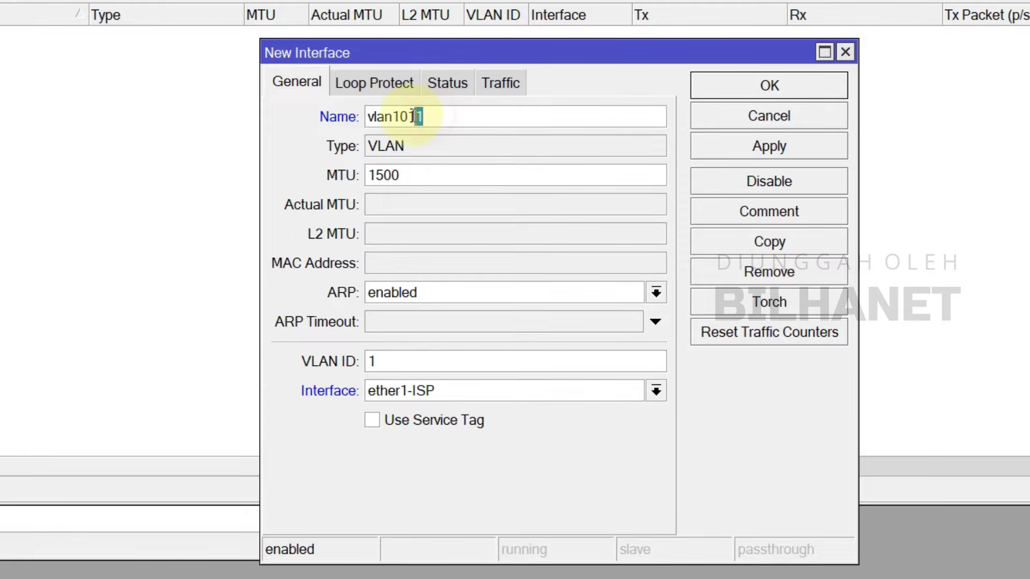
type("0")
Step: Extend the interface name to vlan1011-Remote
left_click(415, 113)
left_click_drag(415, 113, 459, 124)
type("1")
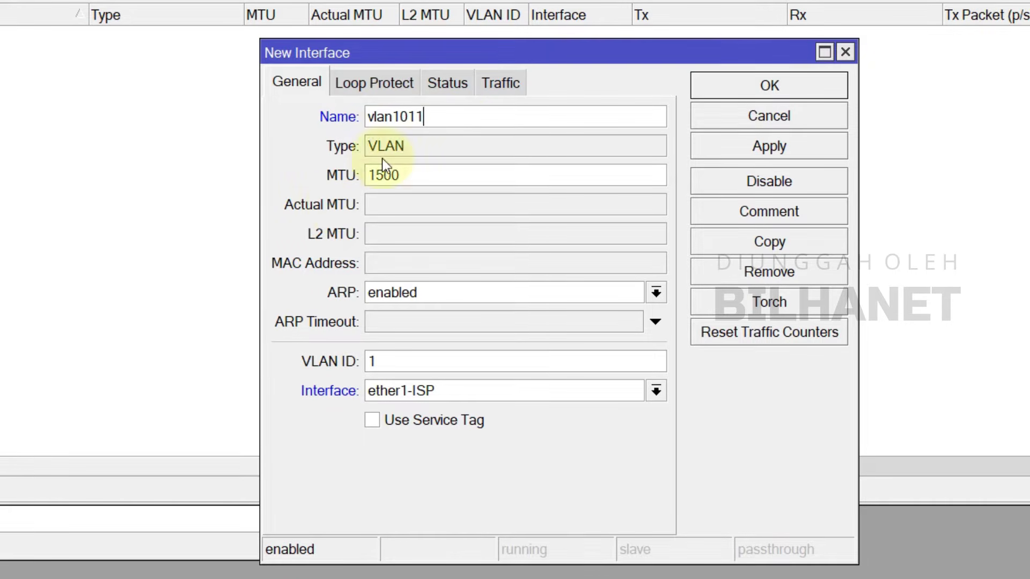
left_click_drag(424, 116, 354, 116)
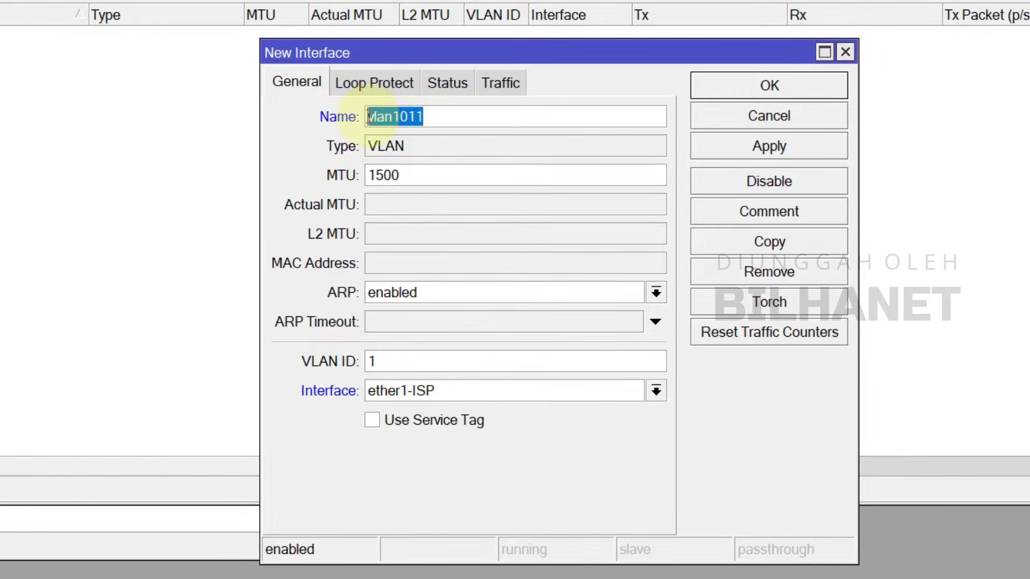
left_click(390, 118)
double_click(443, 114)
left_click(440, 115)
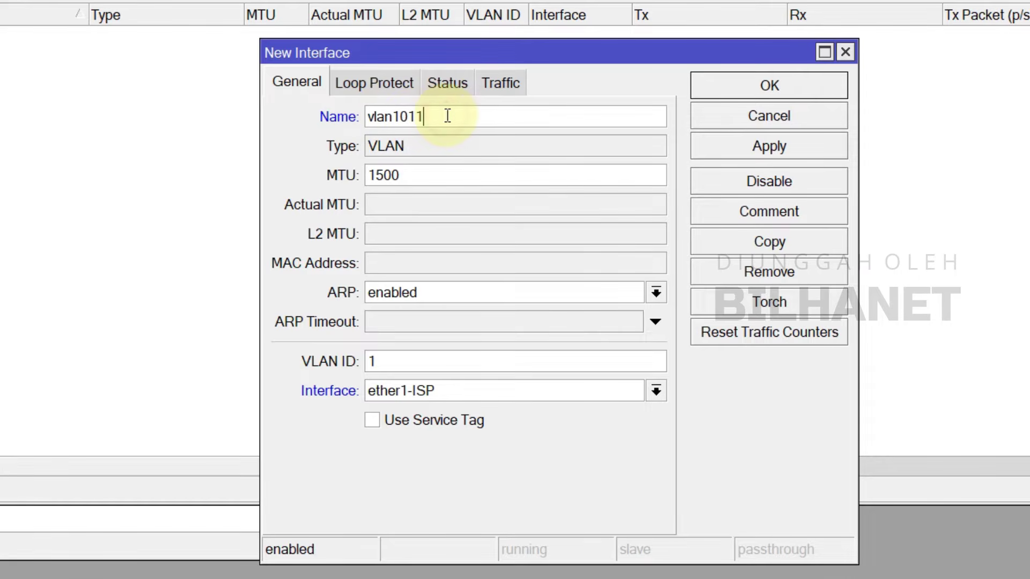
type("-Remote")
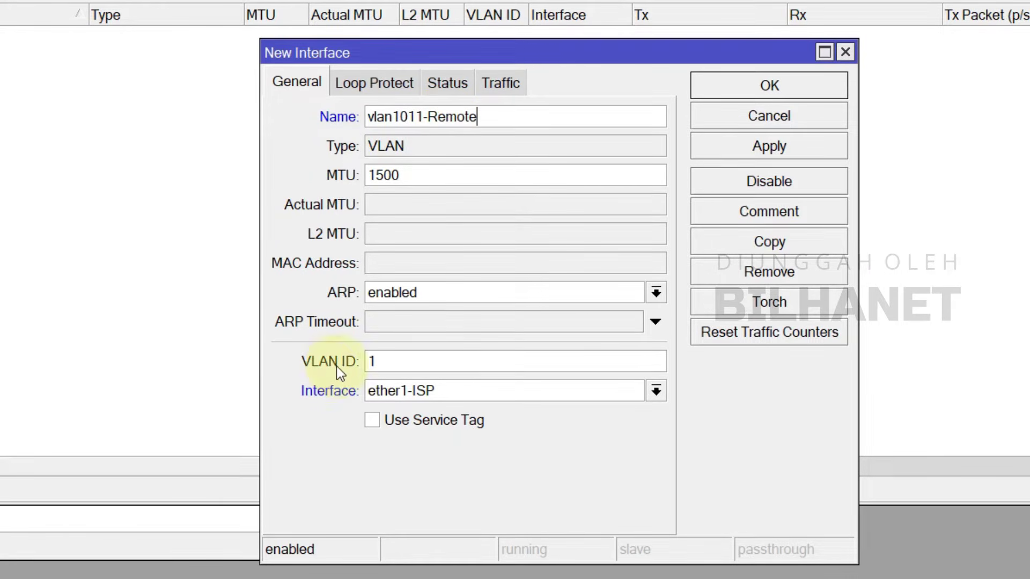
Step: Set VLAN ID 1011 on parent interface bridge-CLIENT and save the VLAN
left_click(397, 353)
type("011")
double_click(413, 363)
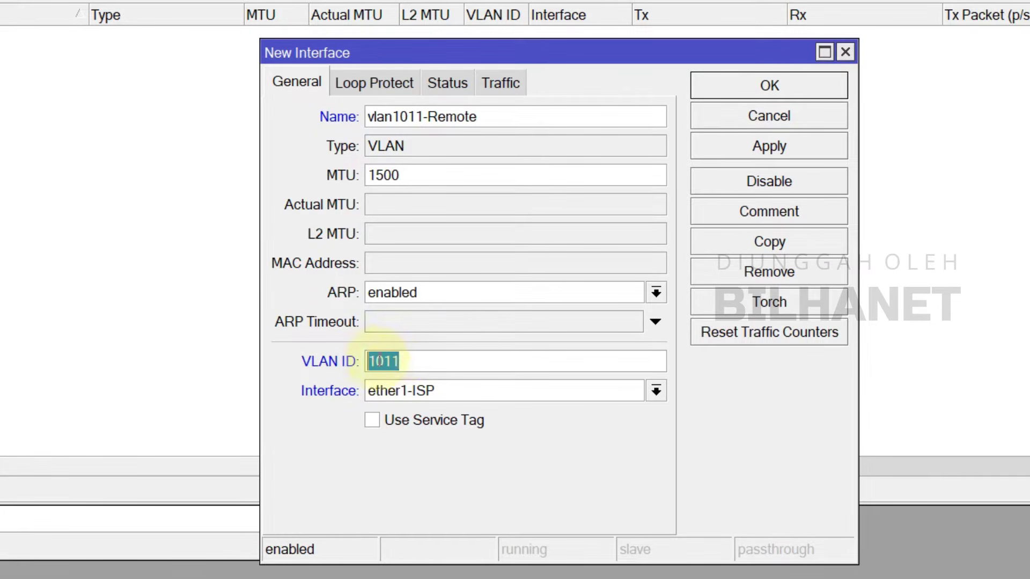
left_click(414, 362)
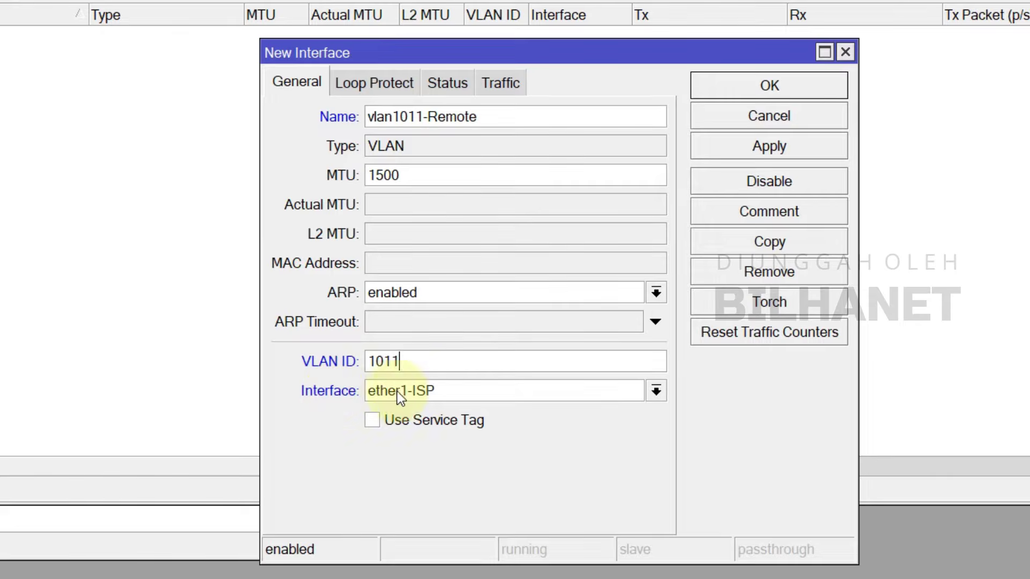
left_click(403, 391)
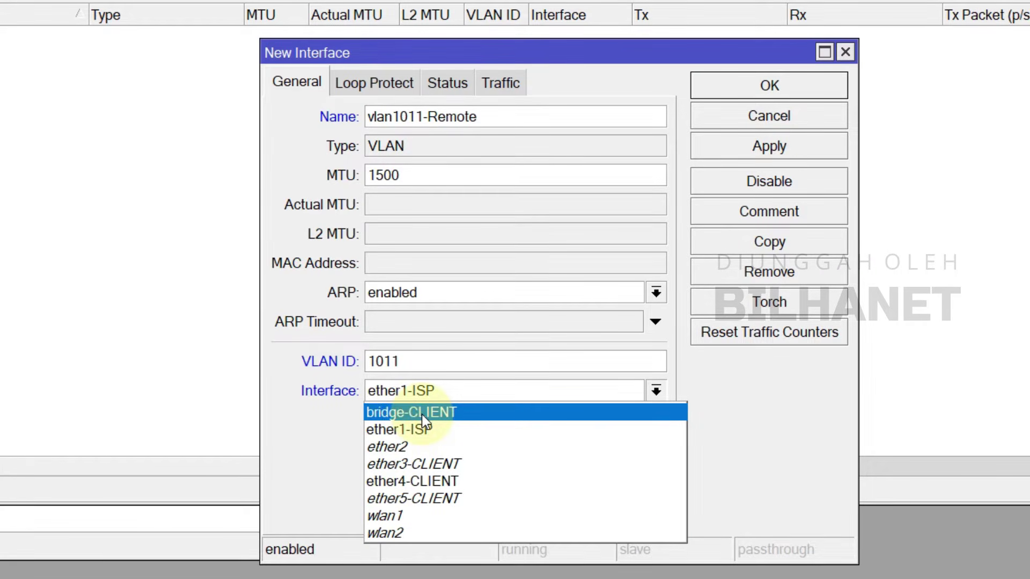
left_click(451, 414)
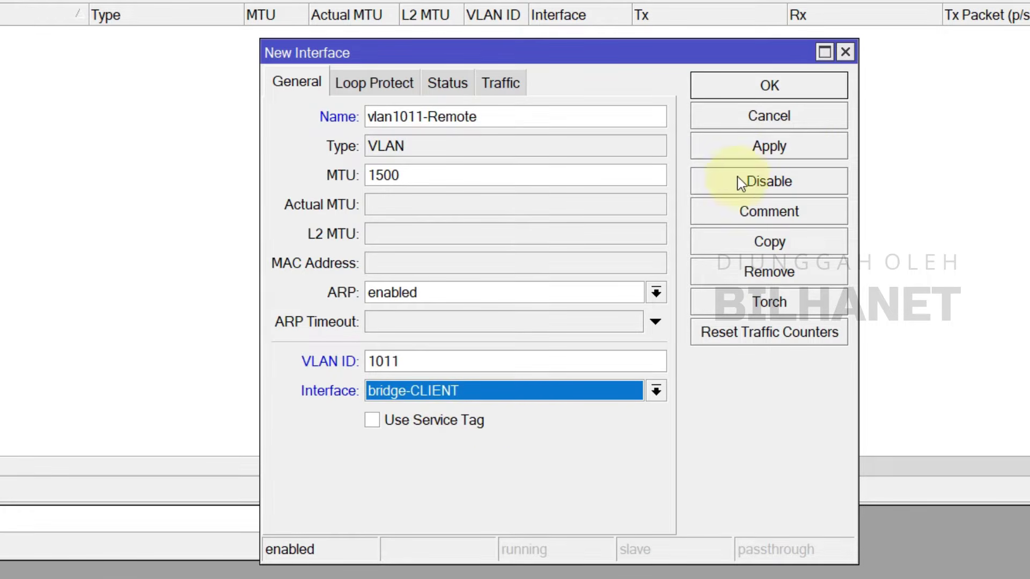
left_click(799, 149)
left_click(789, 89)
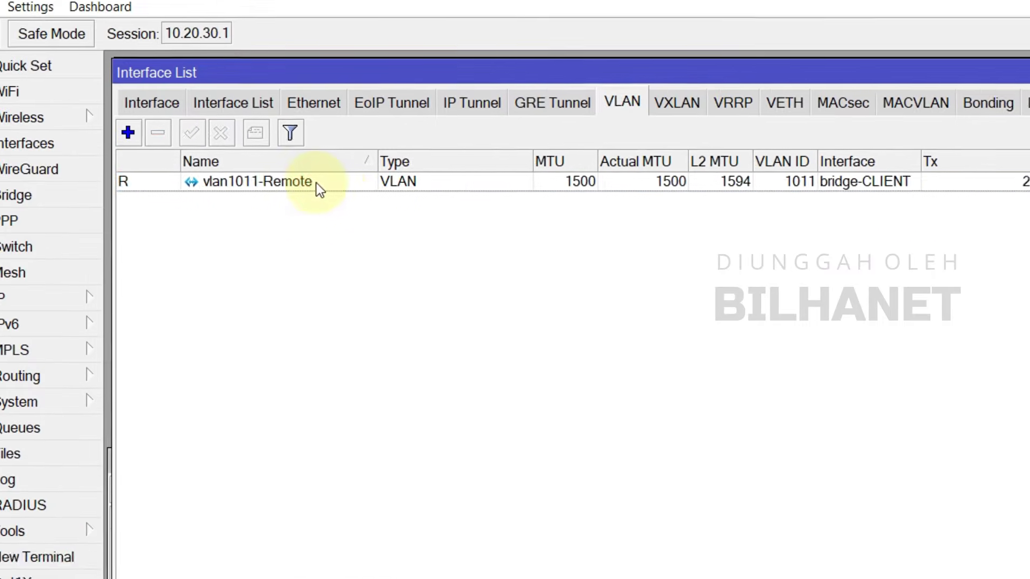
Step: Open the IP Addresses list and start a new address entry
left_click(27, 38)
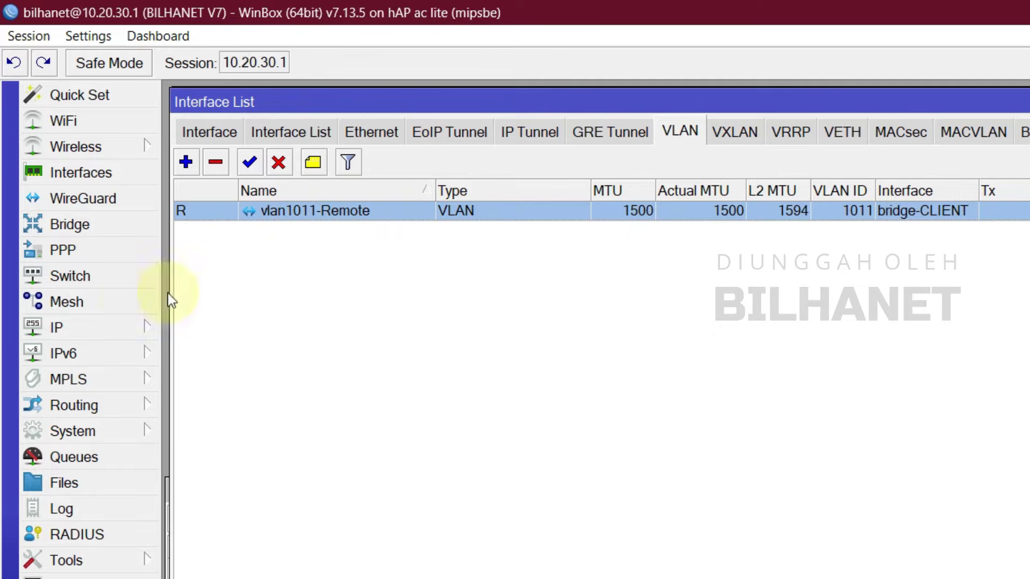
left_click(86, 333)
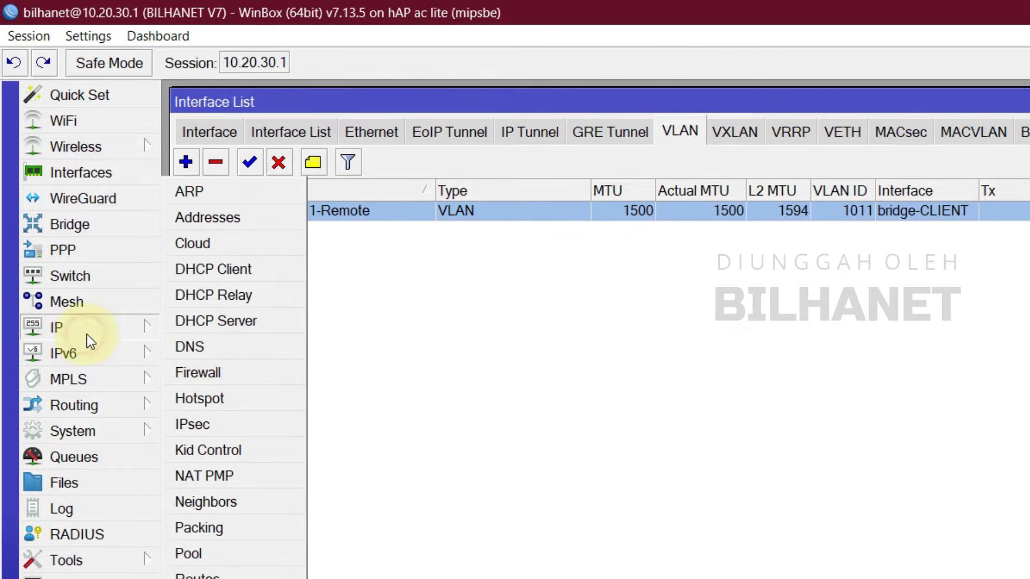
left_click(239, 222)
left_click_drag(568, 488, 672, 380)
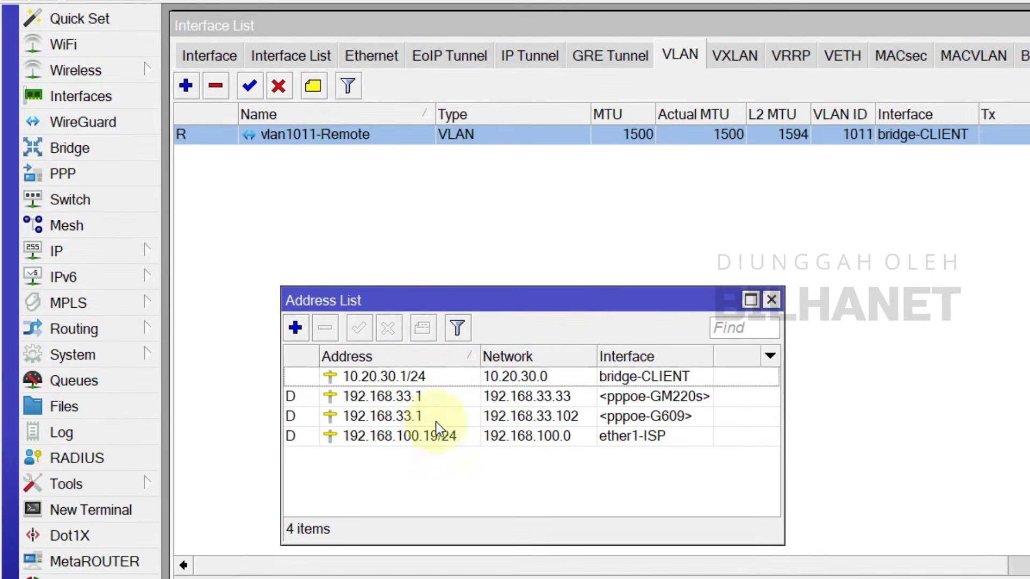
left_click(295, 328)
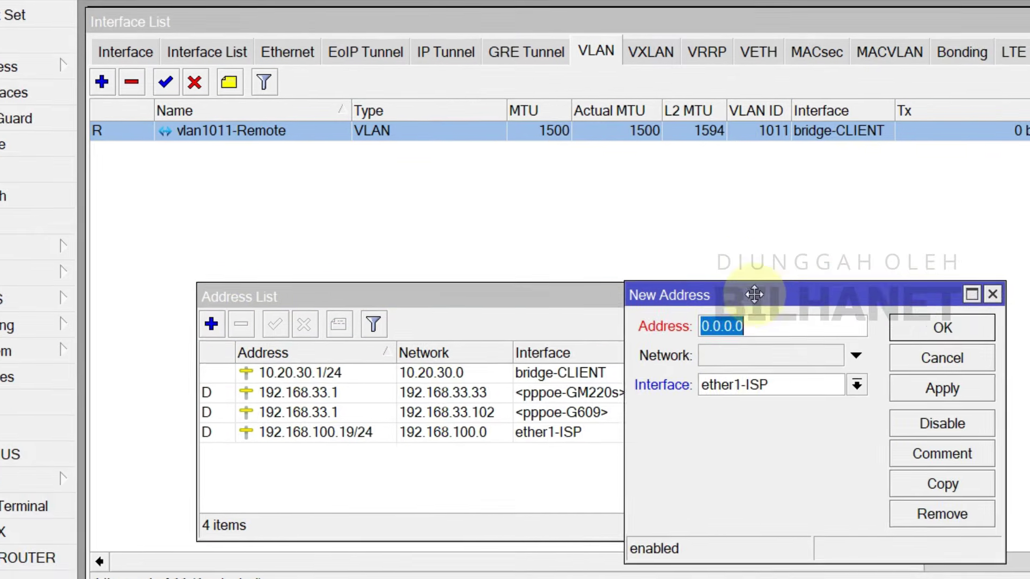
left_click_drag(754, 294, 758, 291)
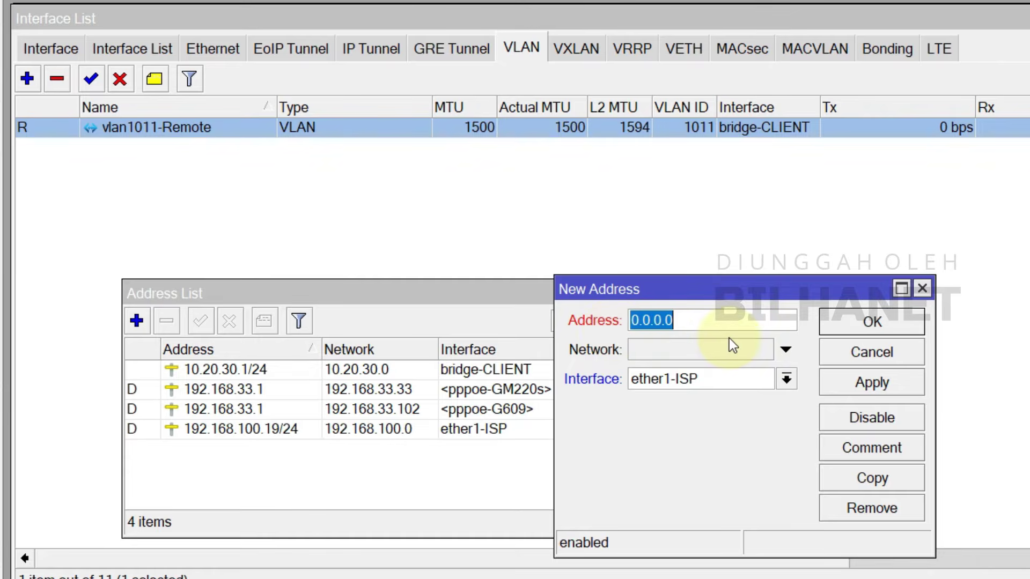
Step: Enter 10.11.0.1/24 on interface vlan1011-Remote and save the address
type("10.11")
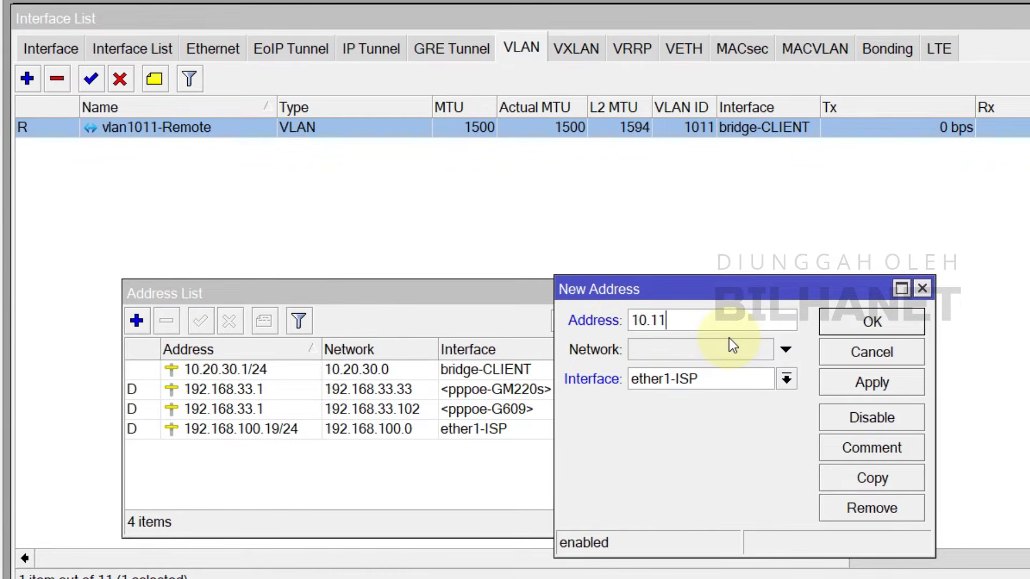
type(".0.1/24")
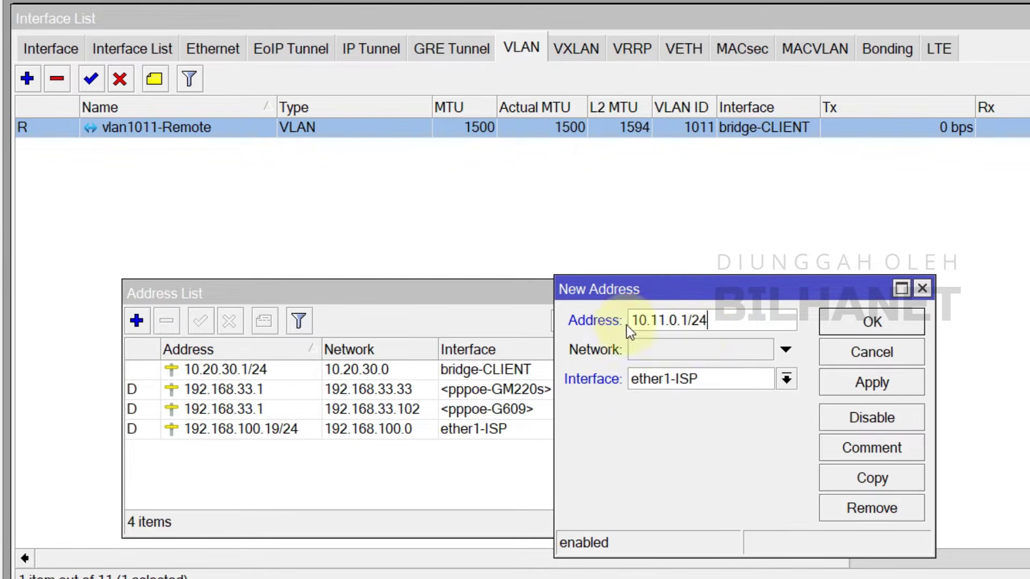
left_click_drag(634, 320, 657, 321)
left_click(657, 320)
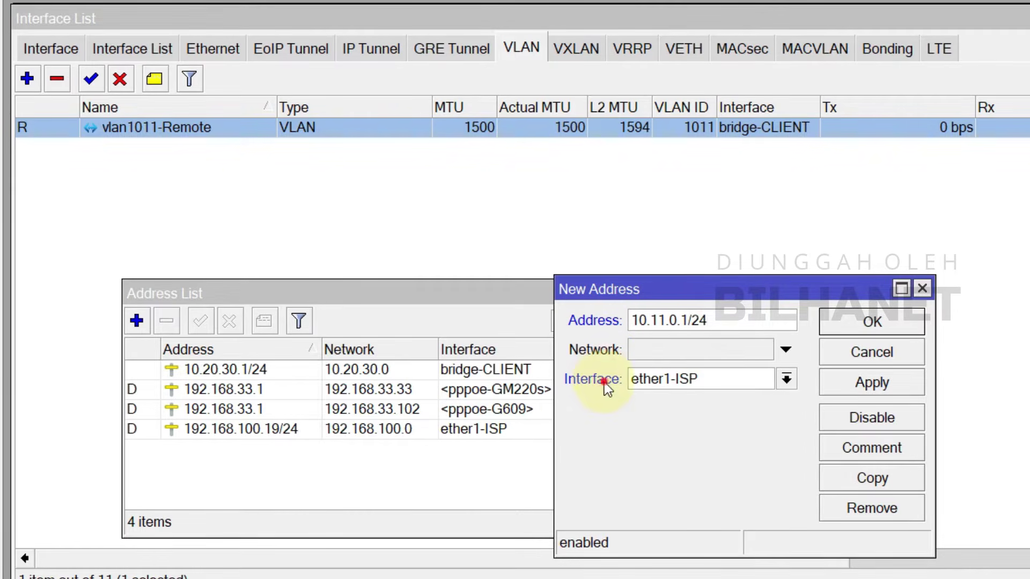
left_click(665, 380)
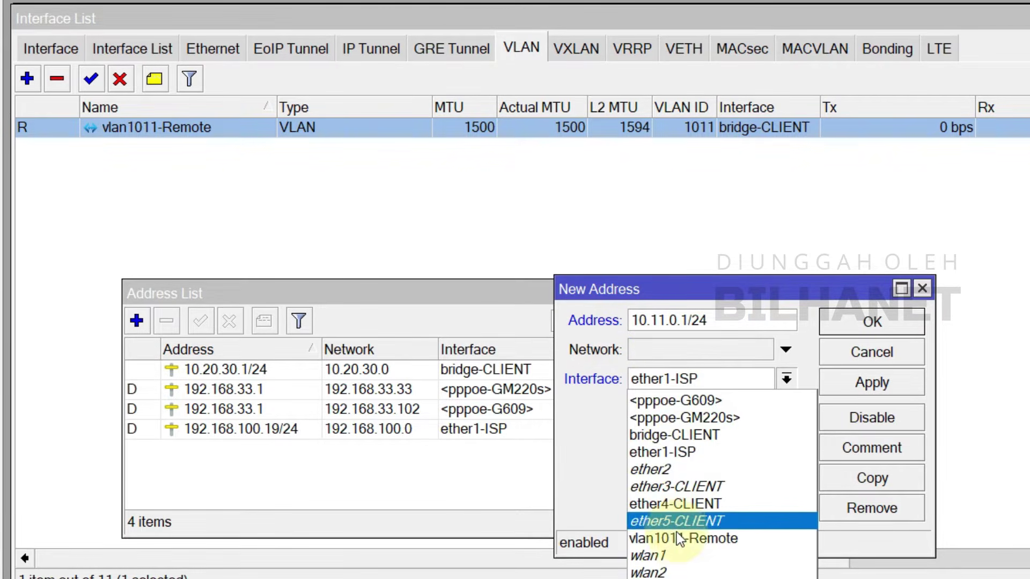
left_click(727, 537)
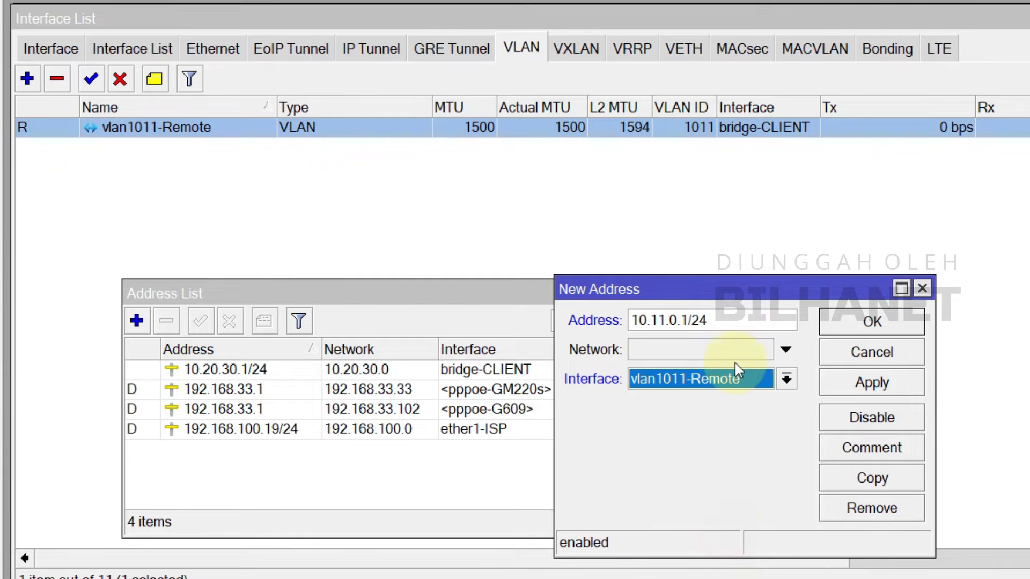
left_click(883, 386)
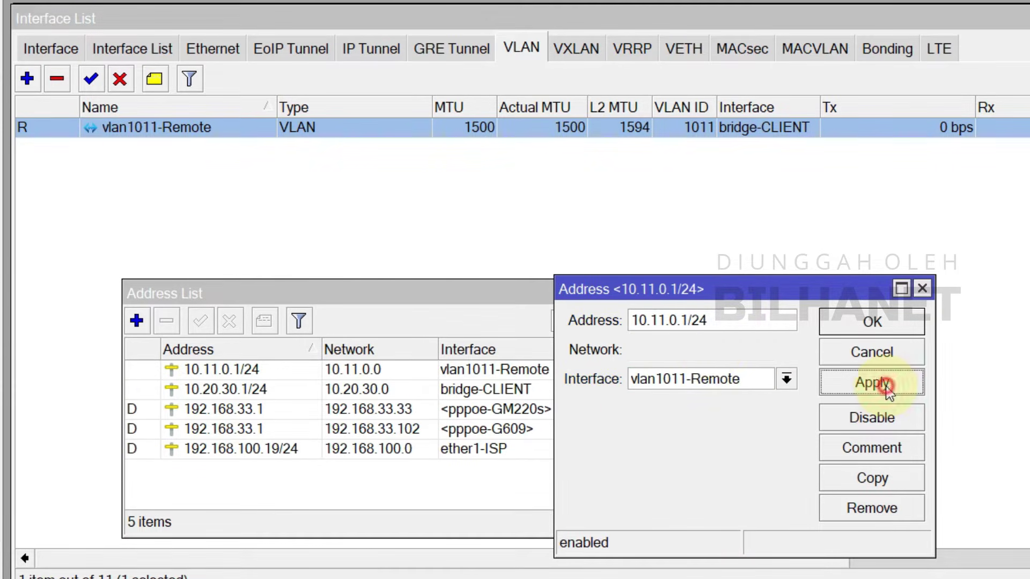
left_click(868, 325)
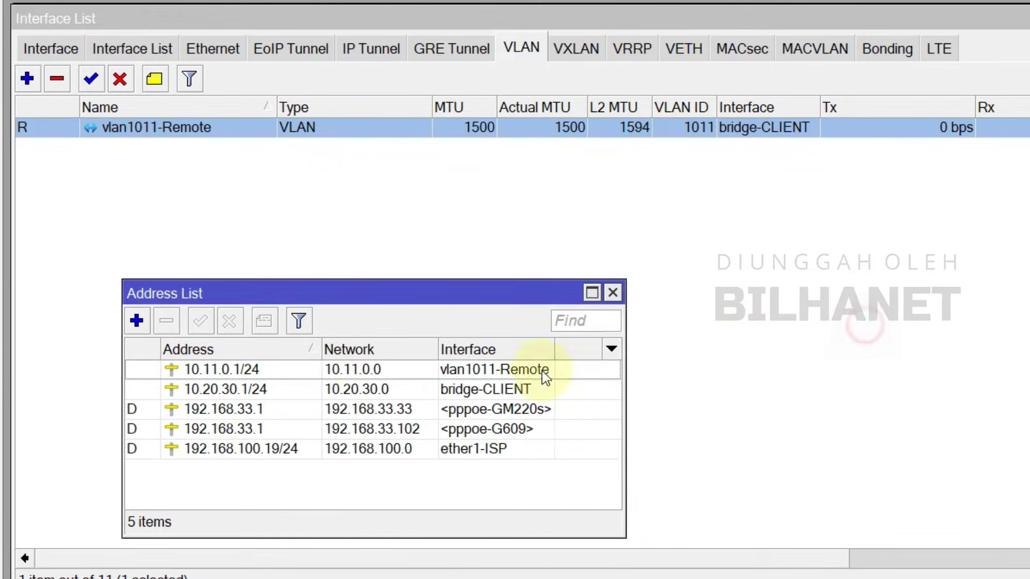
left_click(234, 369)
left_click_drag(304, 299, 275, 548)
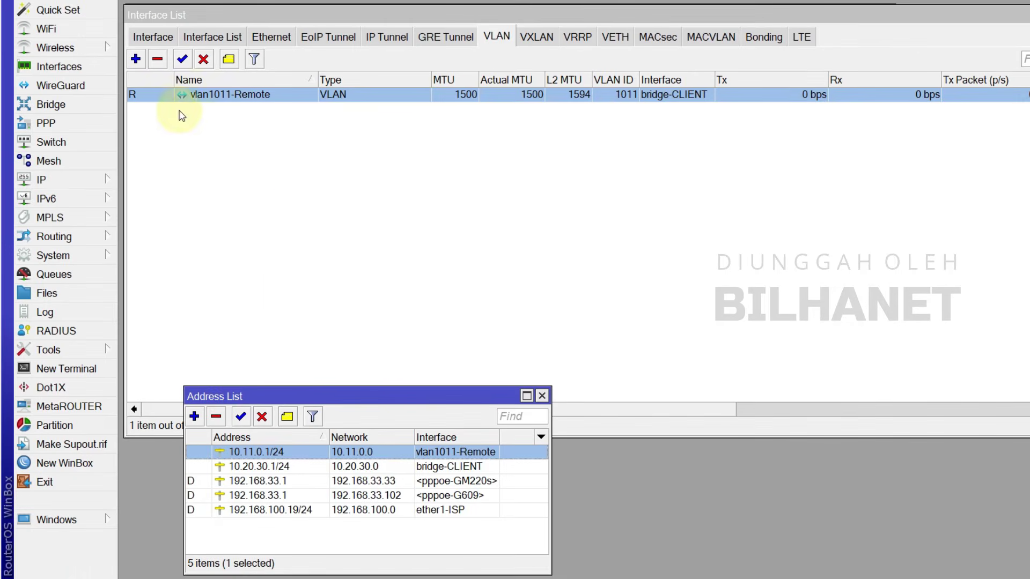
Step: Launch DHCP Setup and choose vlan1011-Remote as the serving interface
left_click(60, 183)
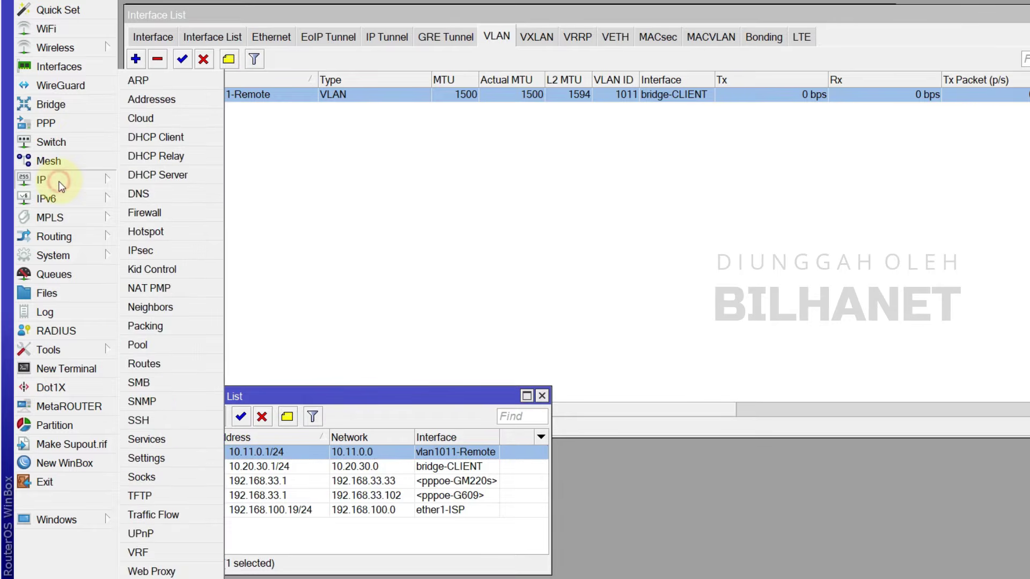
left_click(192, 179)
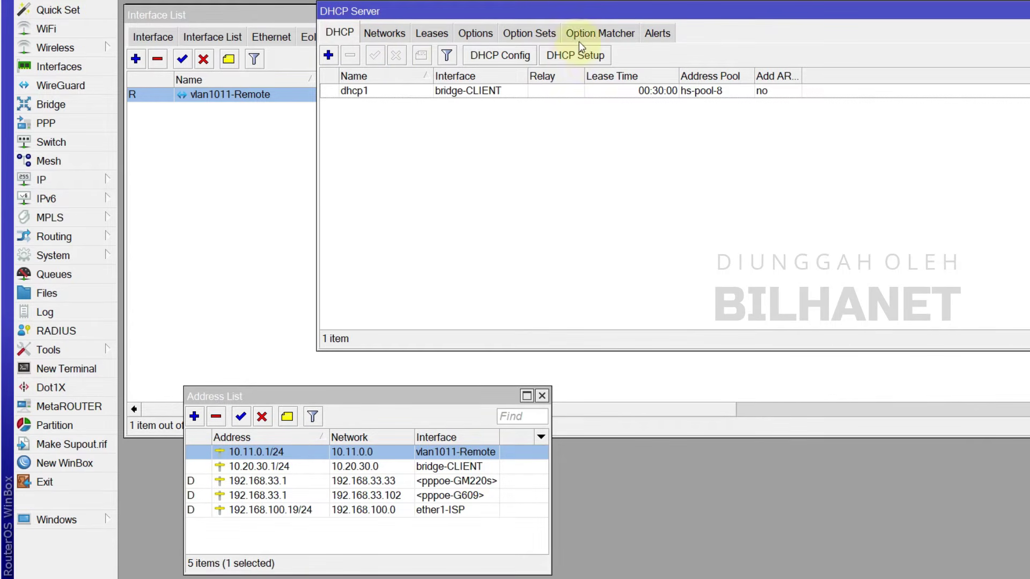
left_click(593, 60)
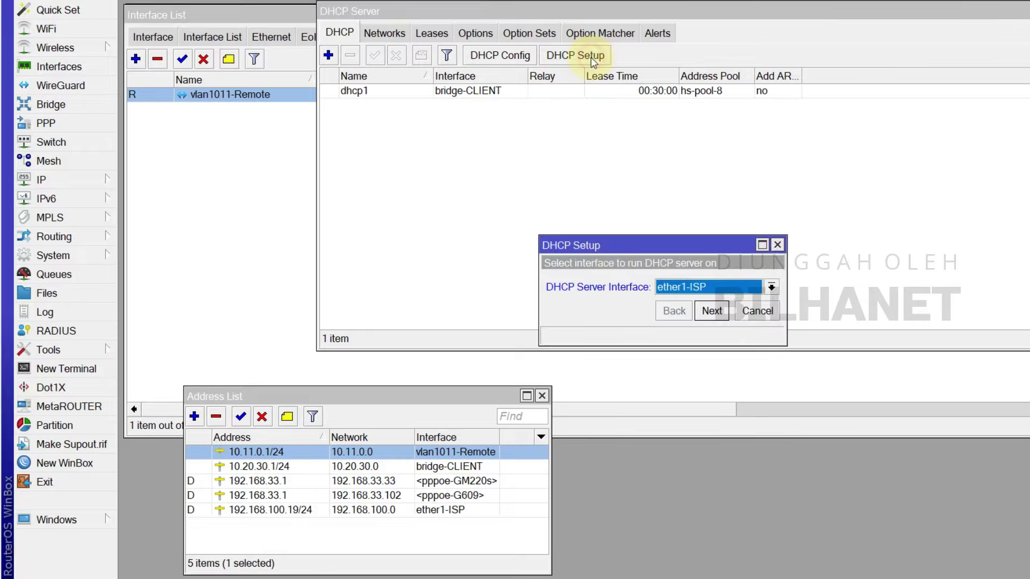
left_click_drag(652, 237, 606, 145)
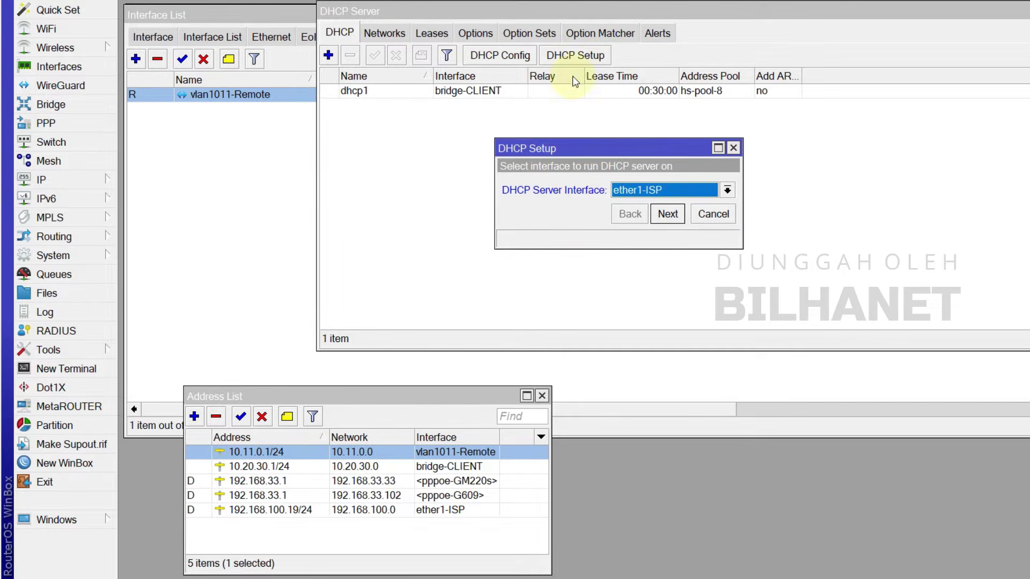
left_click_drag(536, 152, 542, 148)
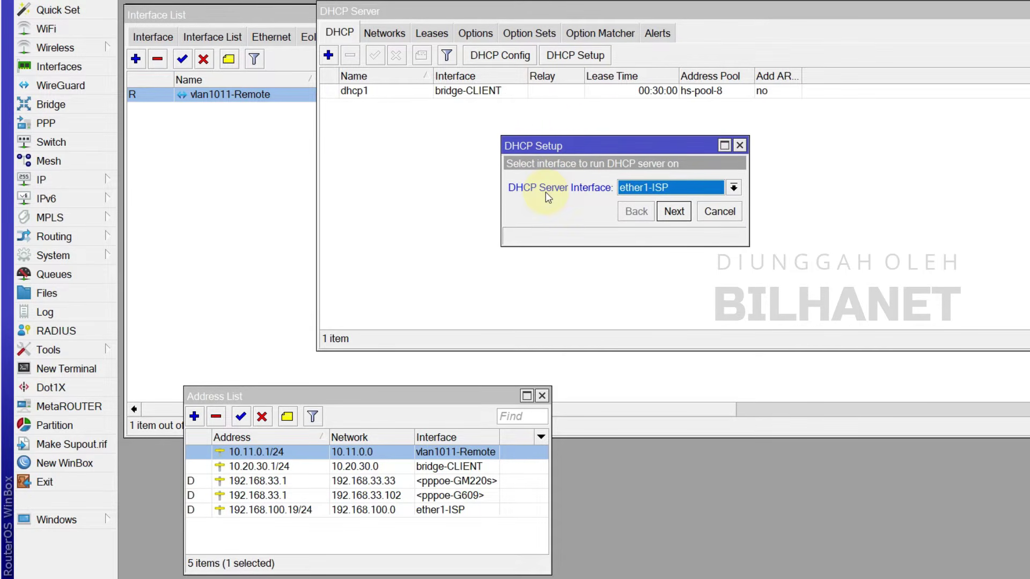
left_click(641, 187)
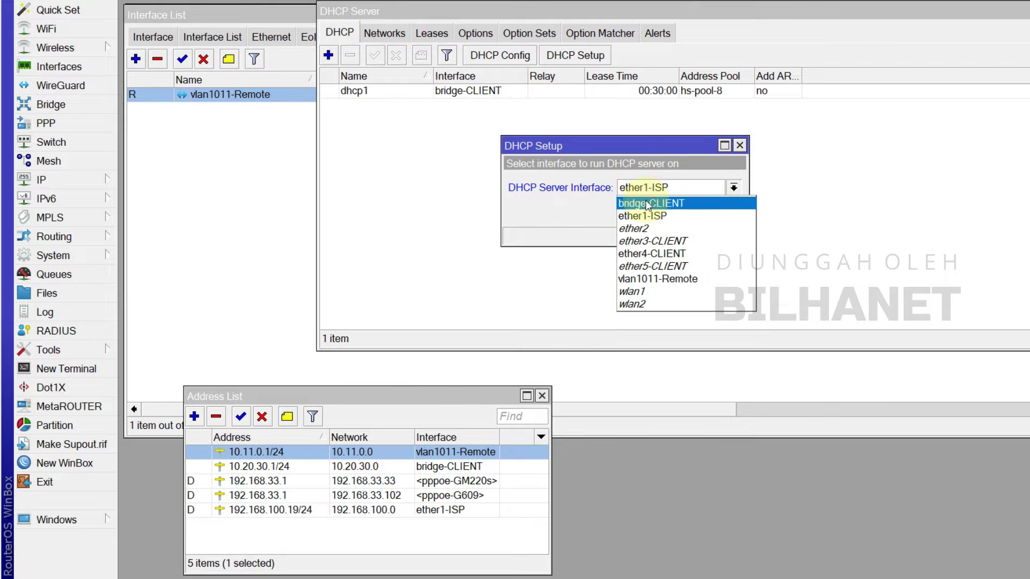
left_click(657, 278)
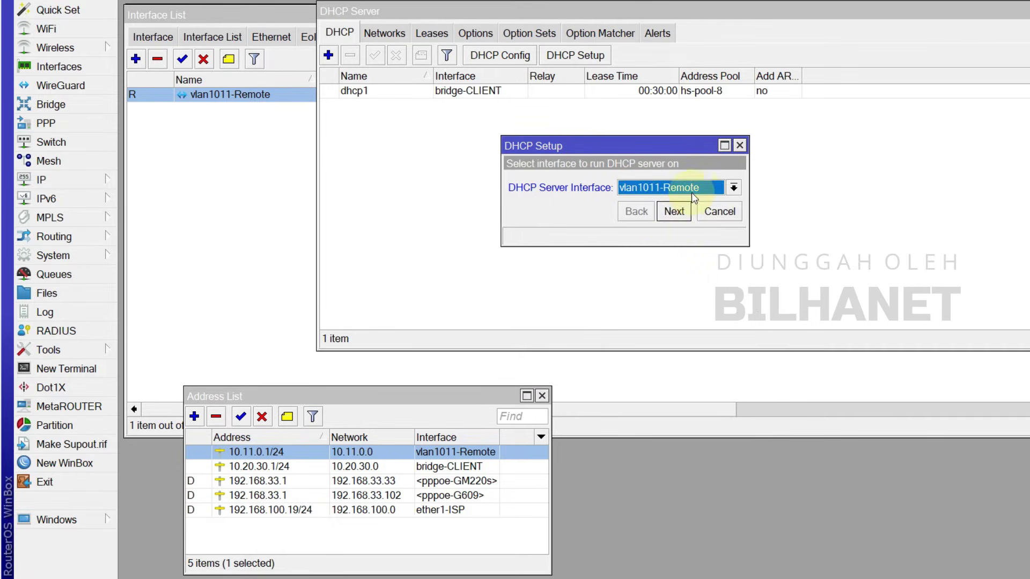
left_click(671, 212)
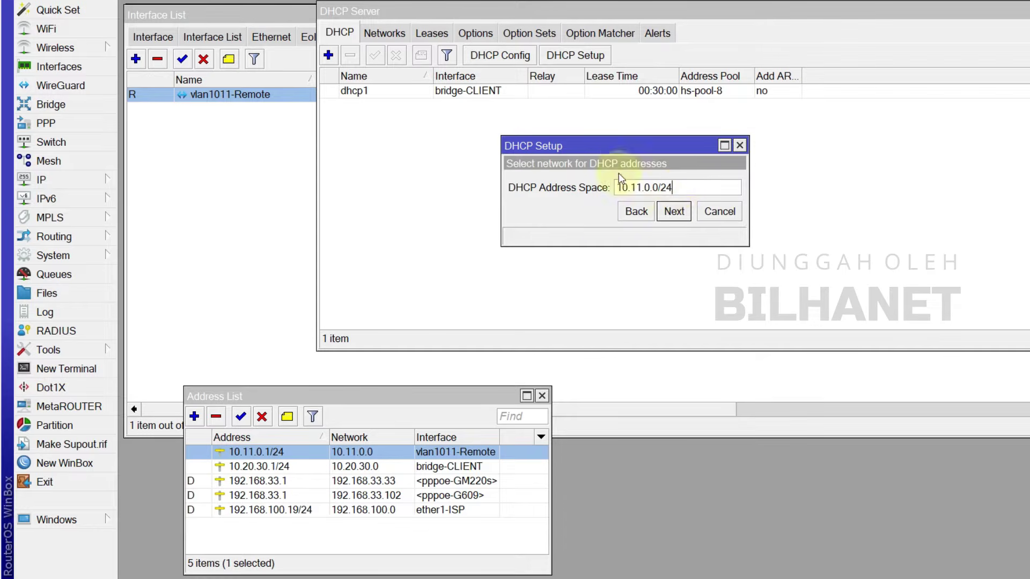
Step: Accept address space 10.11.0.0/24, gateway 10.11.0.1 and pool 10.11.0.2-10.11.0.254
left_click(674, 212)
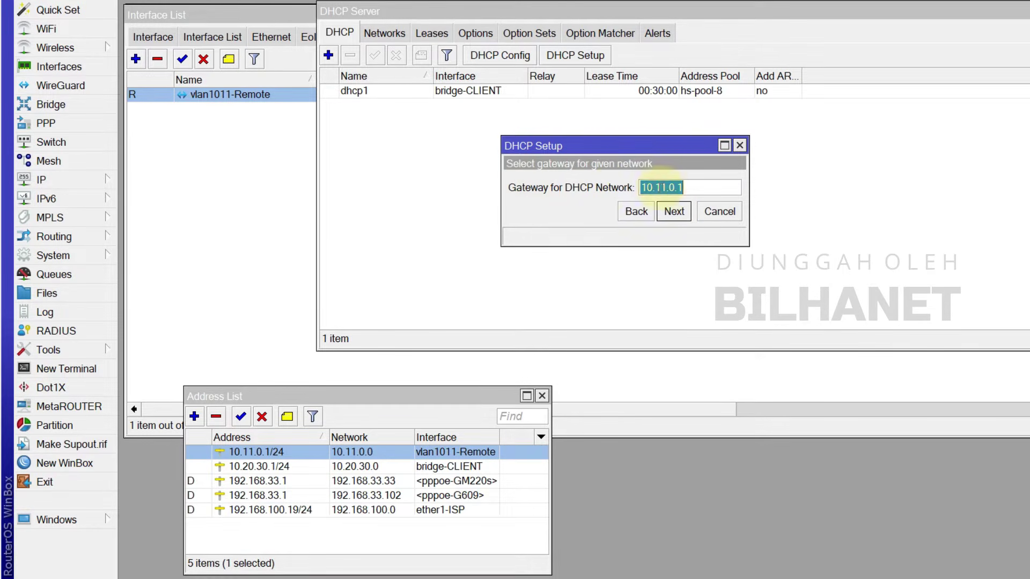
left_click(693, 187)
left_click(678, 214)
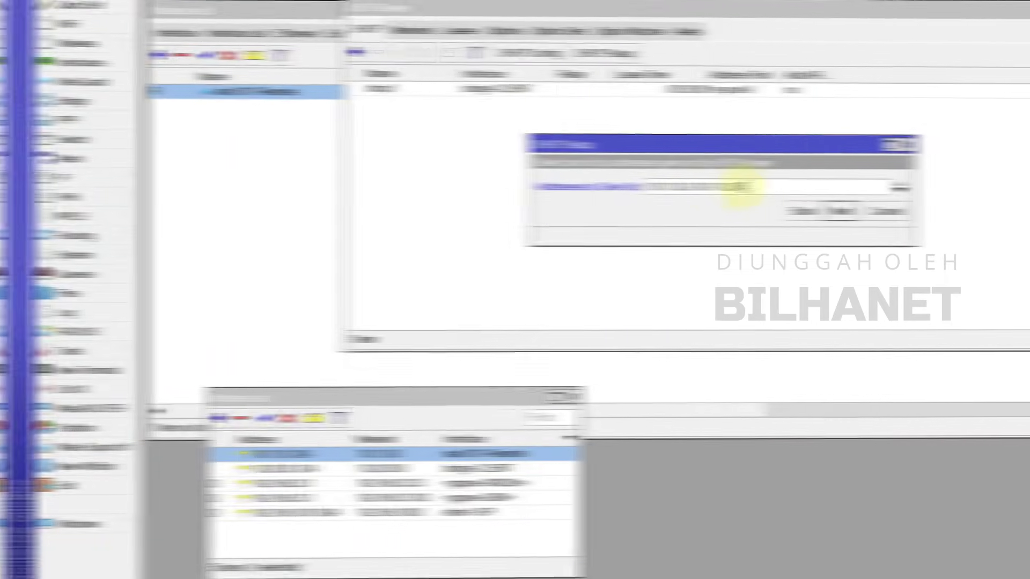
left_click_drag(718, 187, 628, 193)
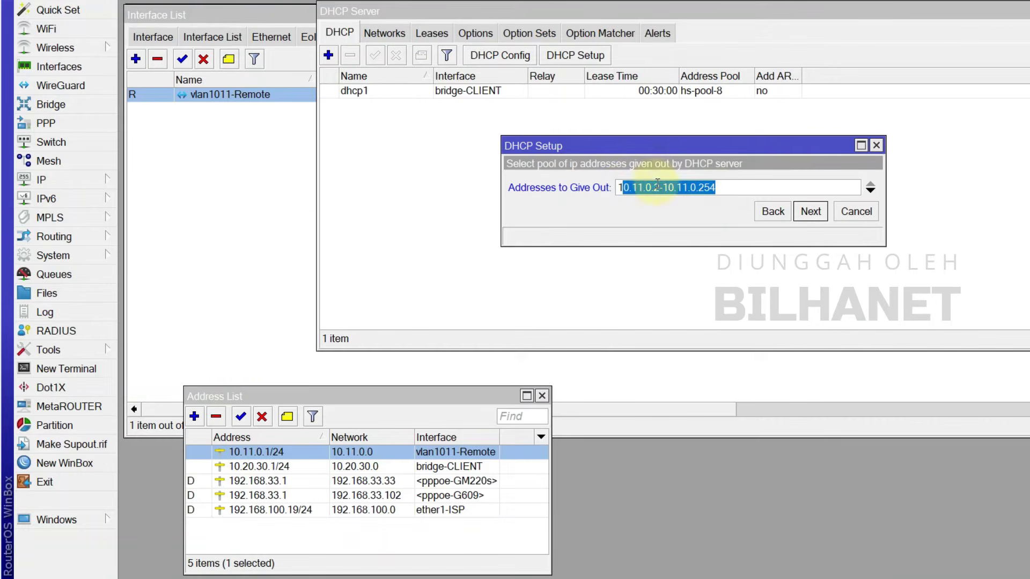
left_click(693, 187)
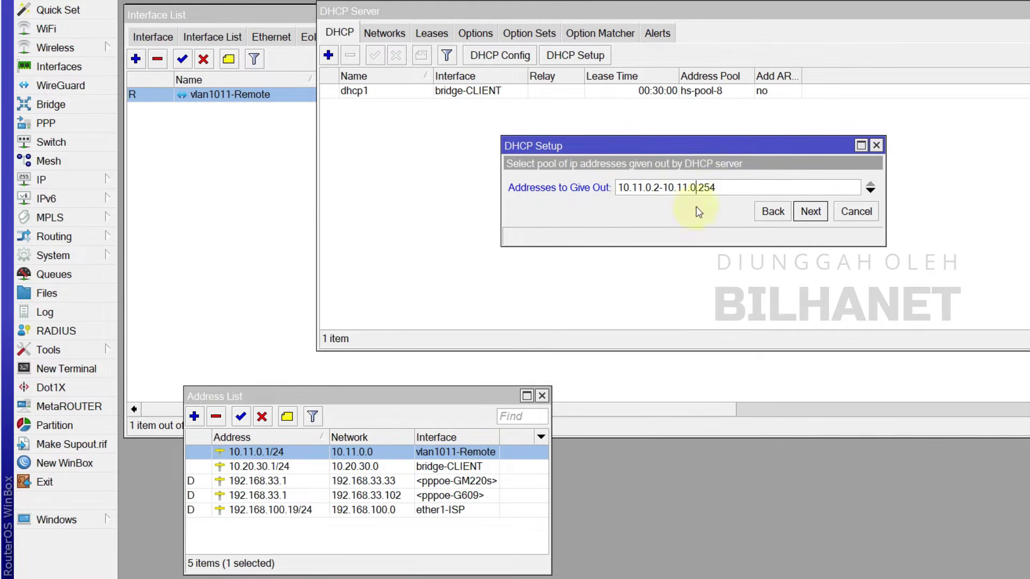
left_click(811, 211)
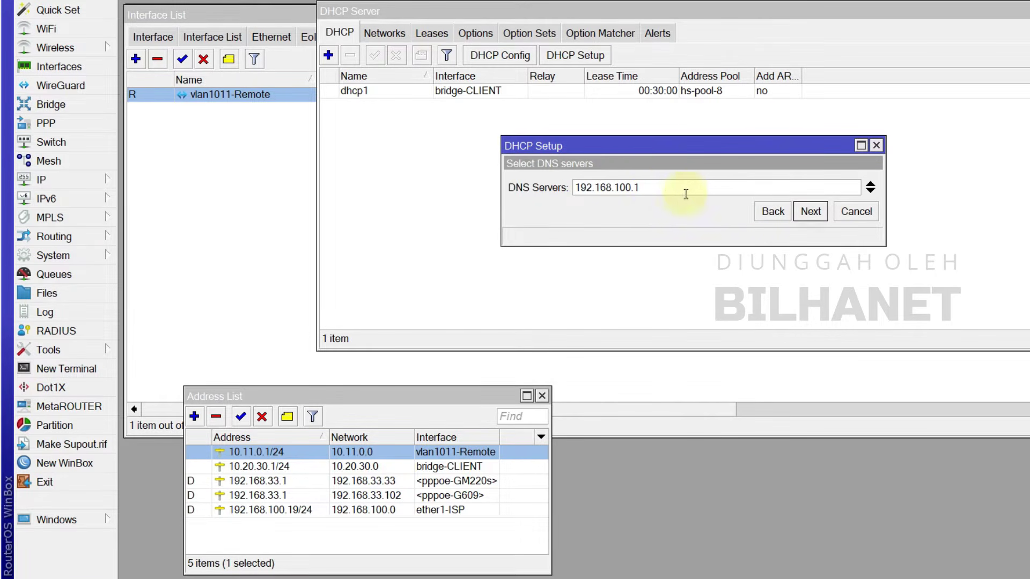
Step: Replace the DNS server entries with 8.8.8.8
left_click(656, 187)
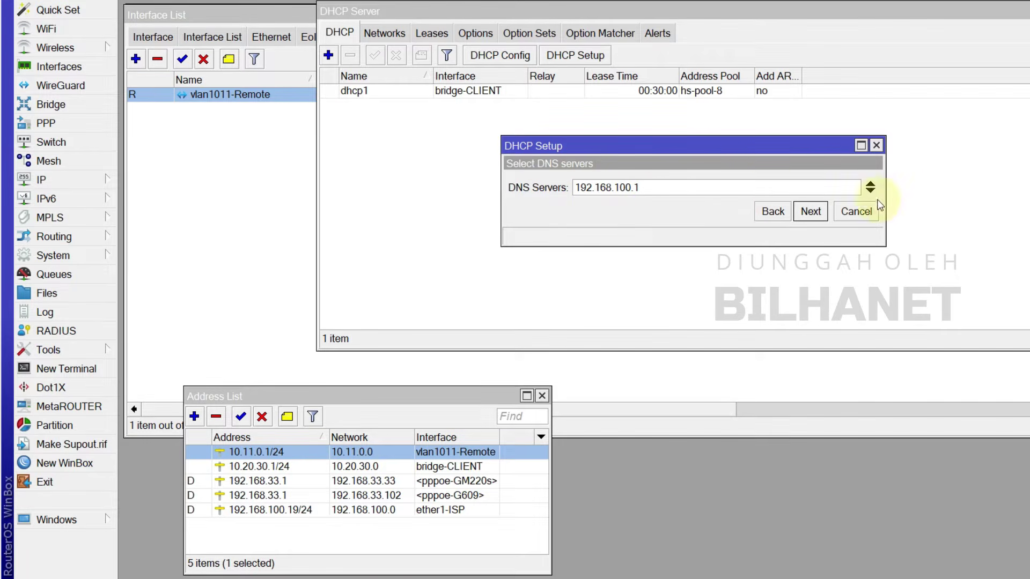
left_click(655, 187)
double_click(655, 187)
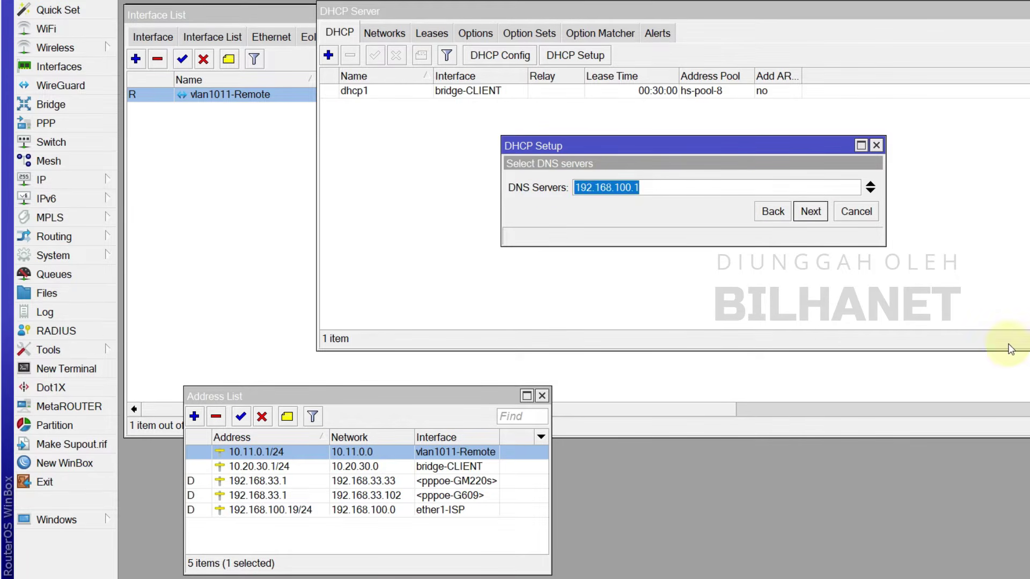
type("8.8.")
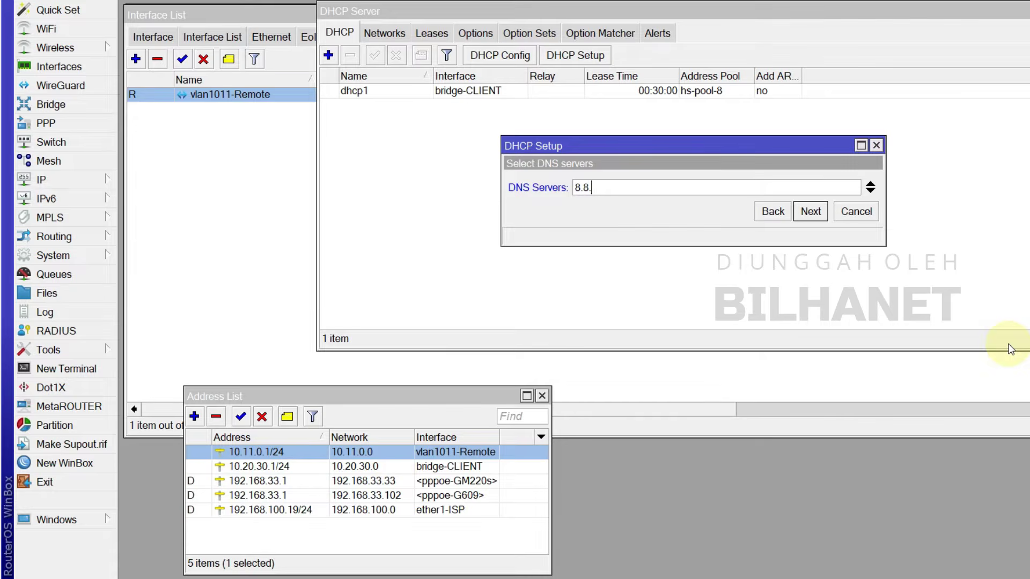
type("8.8")
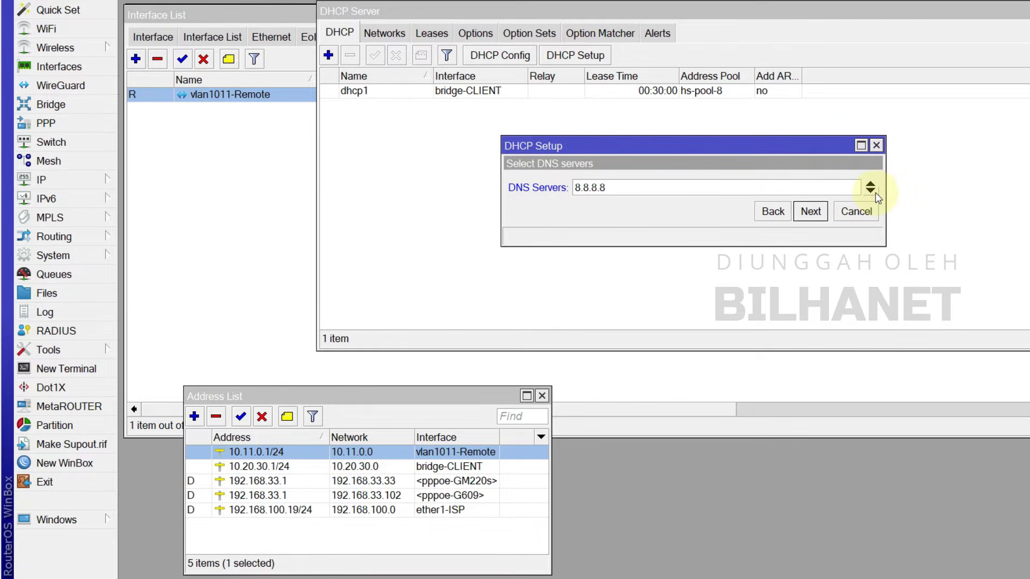
left_click(871, 190)
type("8.8.4.4")
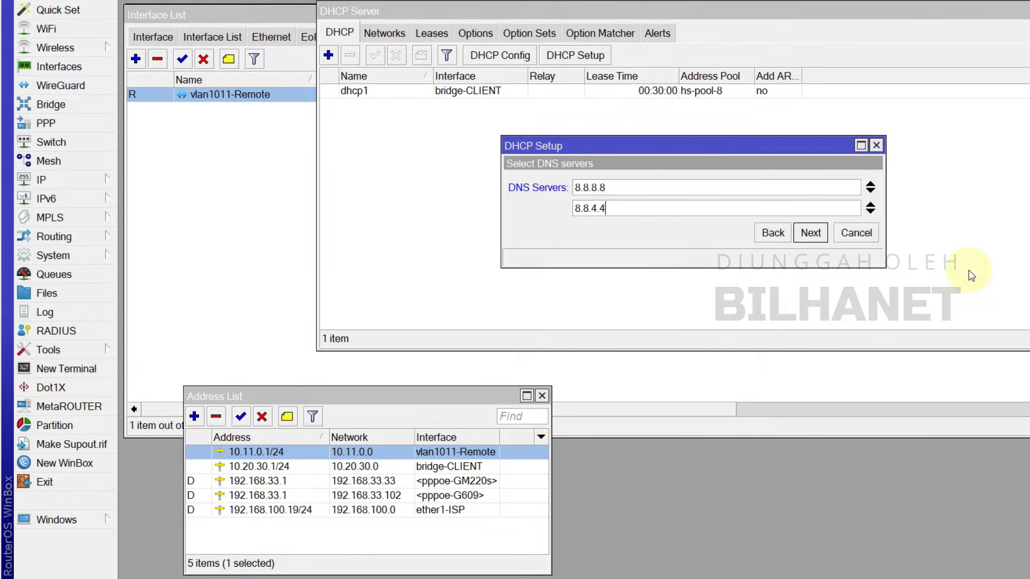
left_click(808, 234)
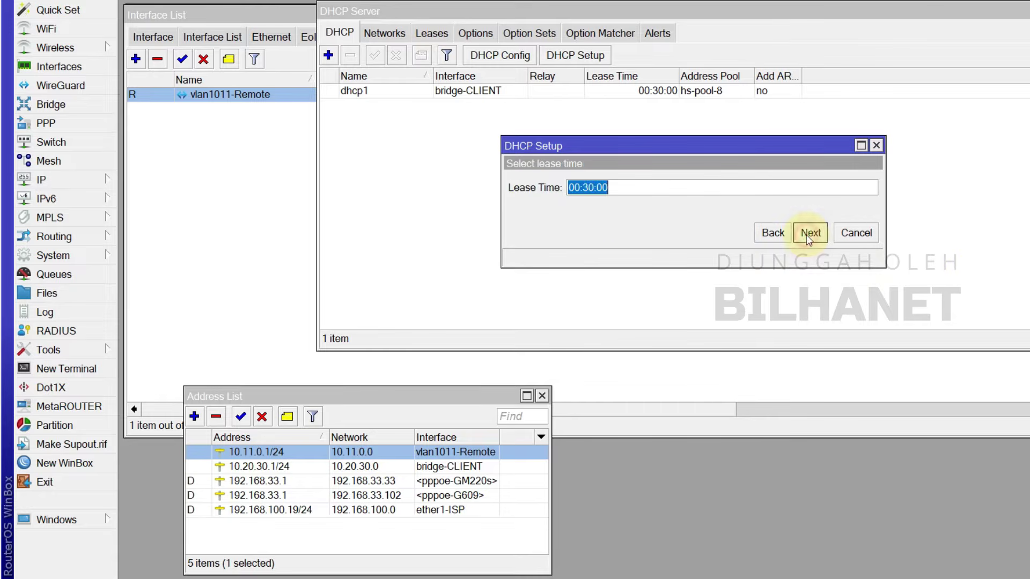
Step: Set a 00:20:00 lease time and finish, creating the dhcp2 server
left_click(587, 188)
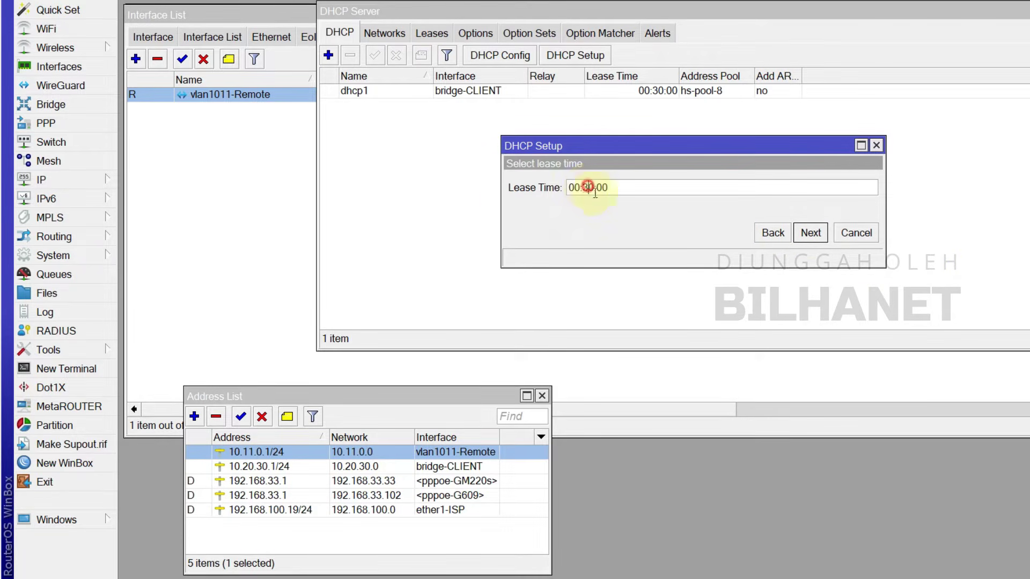
left_click(590, 189)
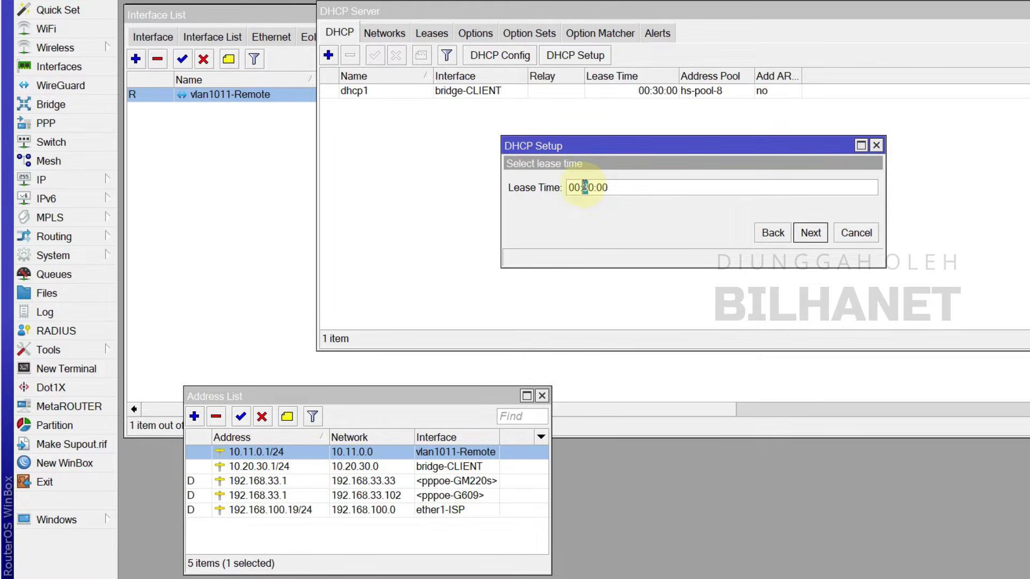
type("1/2")
left_click(811, 232)
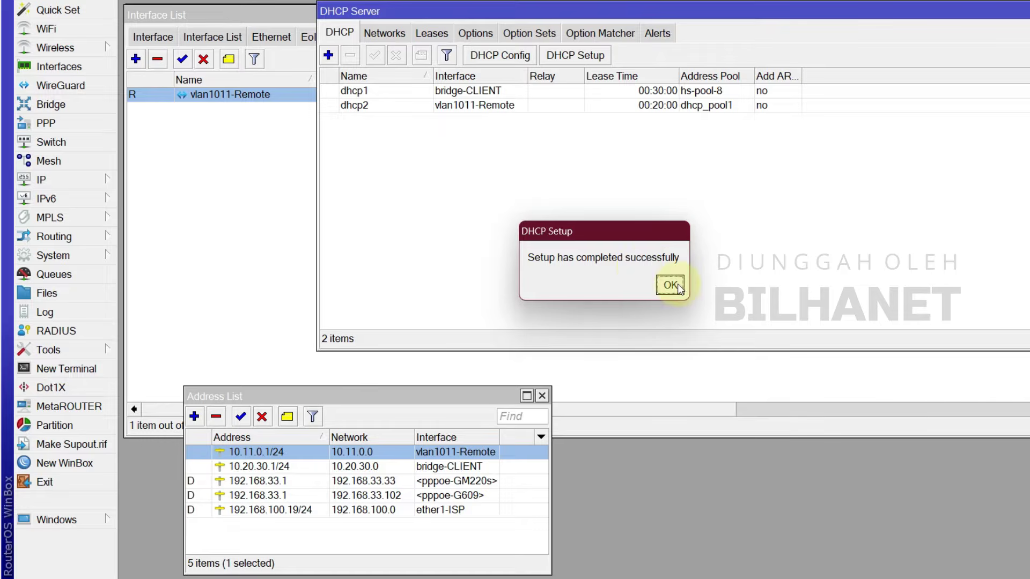
left_click(669, 283)
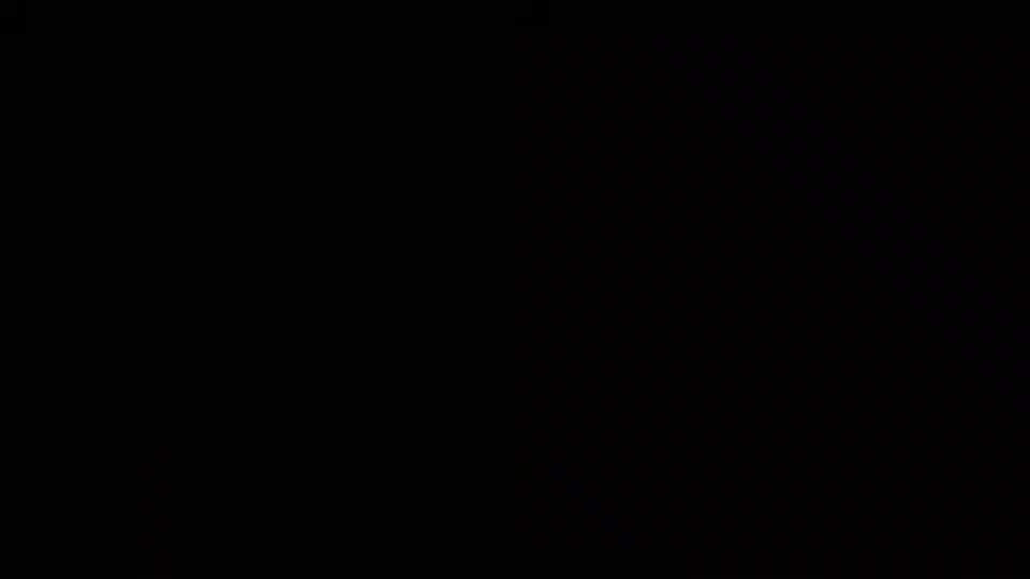
left_click(510, 107)
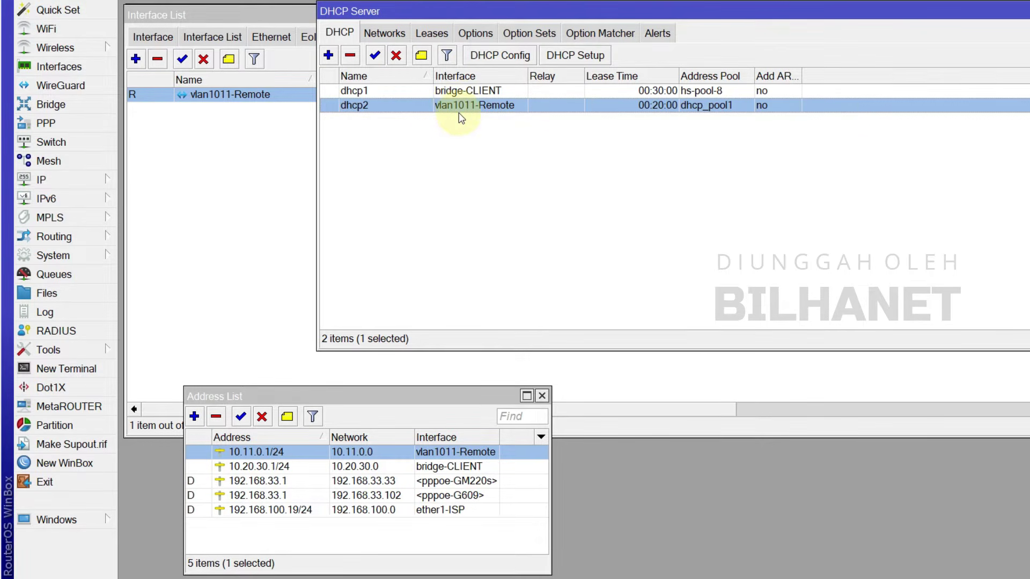
Step: Open the DHCP Server Leases tab and inspect the dhcp2 leases 10.11.0.253 and 10.11.0.254
left_click(61, 181)
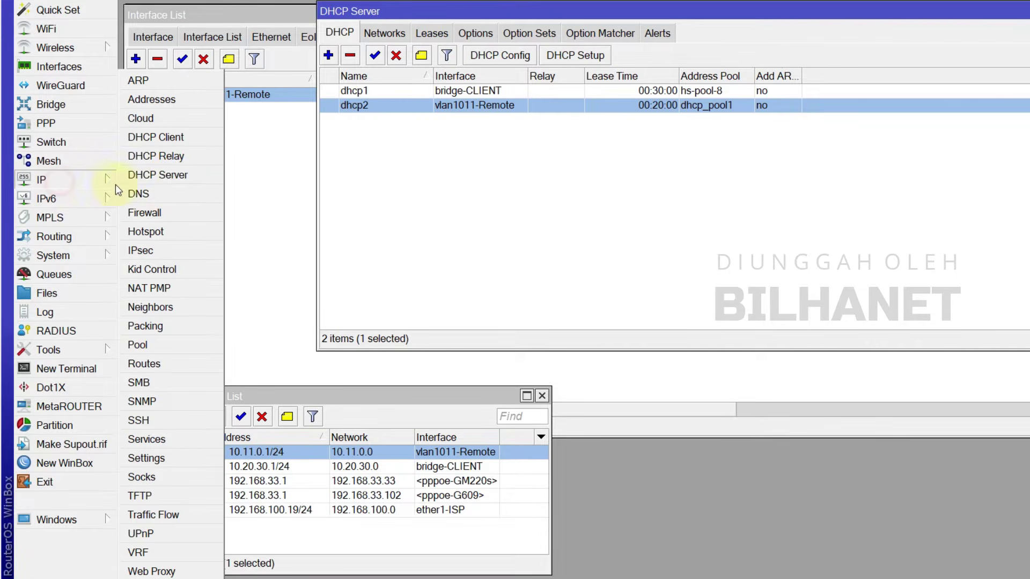
left_click(182, 175)
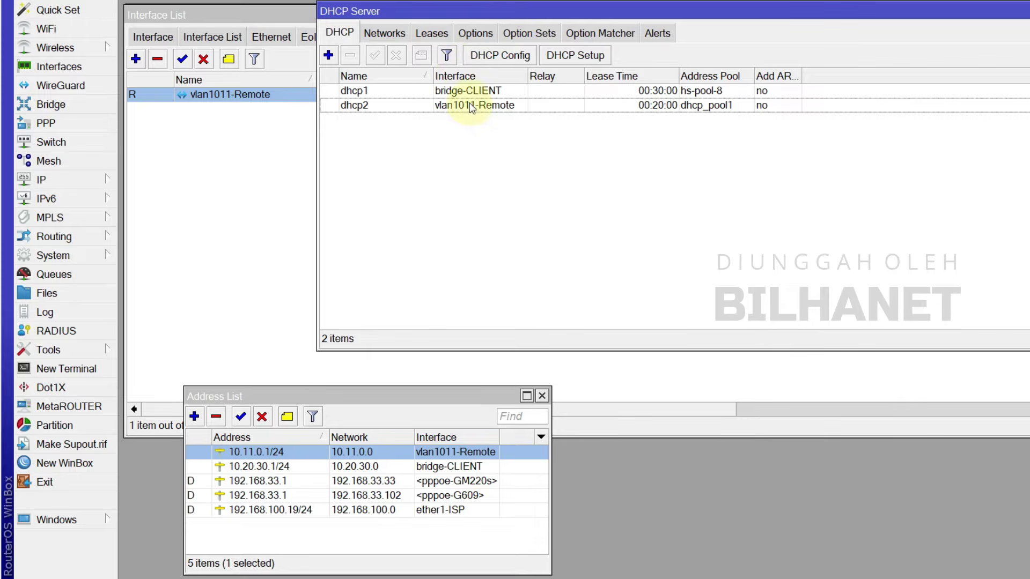
left_click_drag(440, 11, 427, 53)
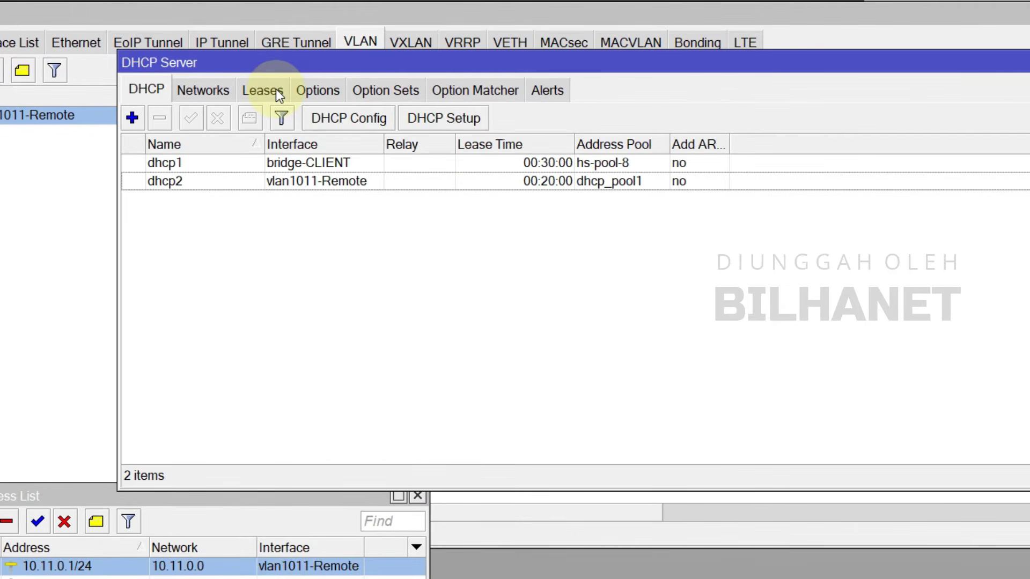
left_click(430, 76)
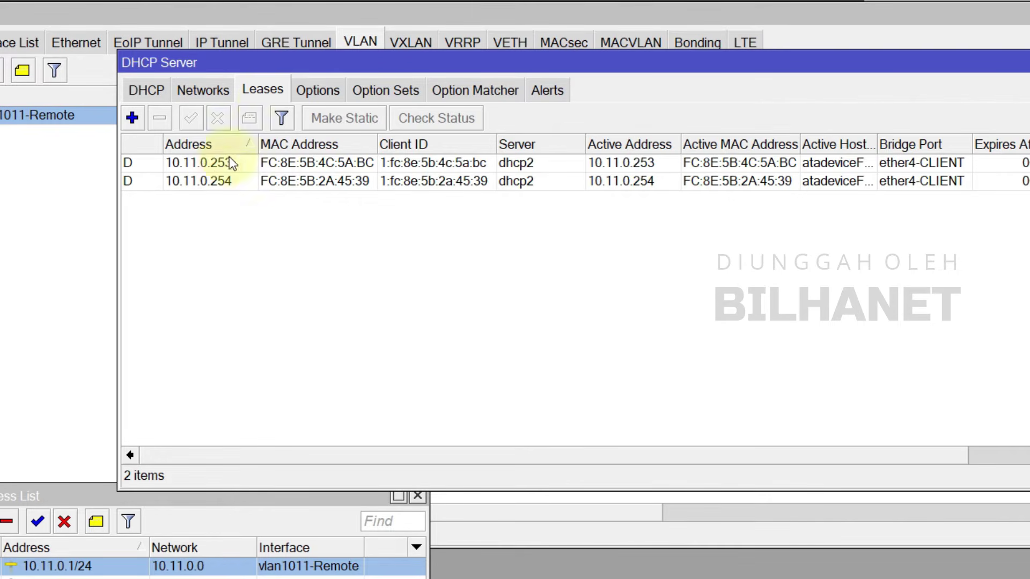
left_click_drag(274, 70, 259, 104)
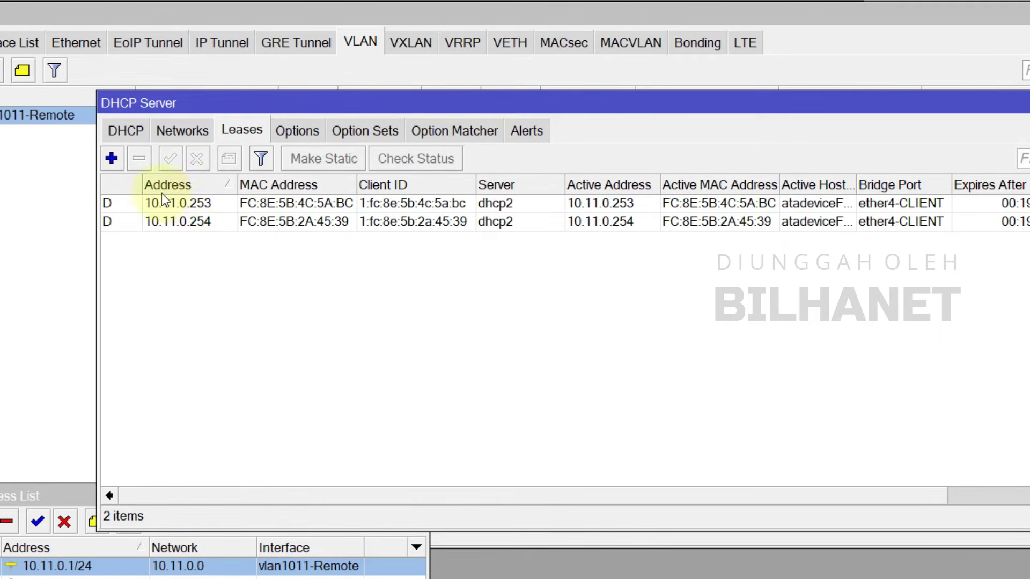
left_click(226, 207)
left_click(218, 217)
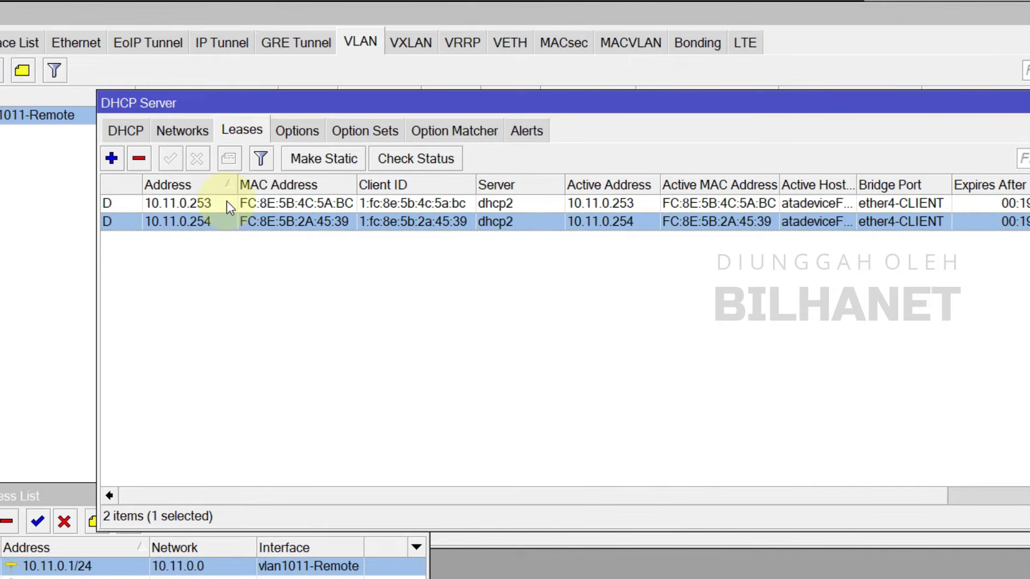
left_click(227, 203)
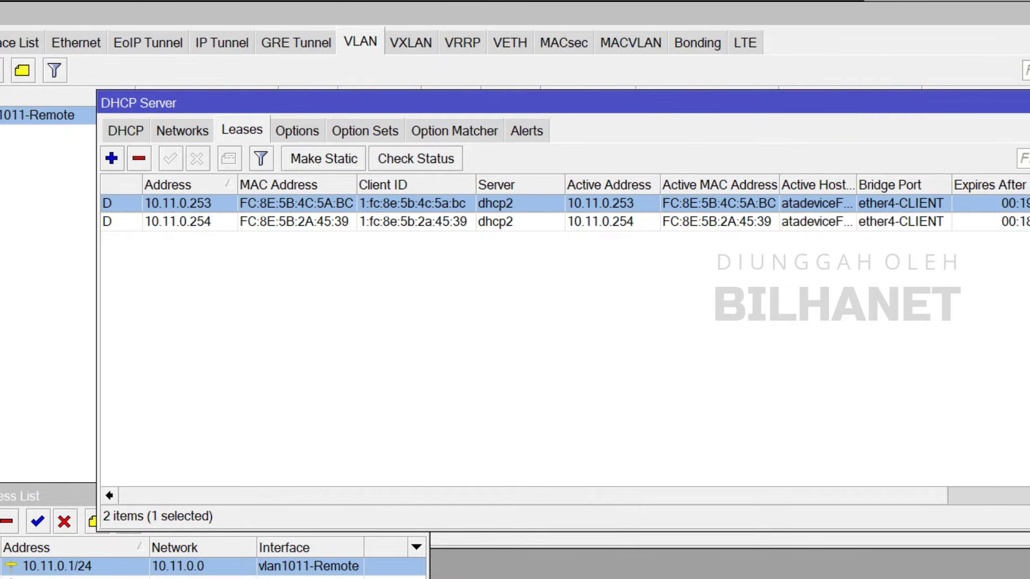
left_click(214, 220)
left_click(214, 207)
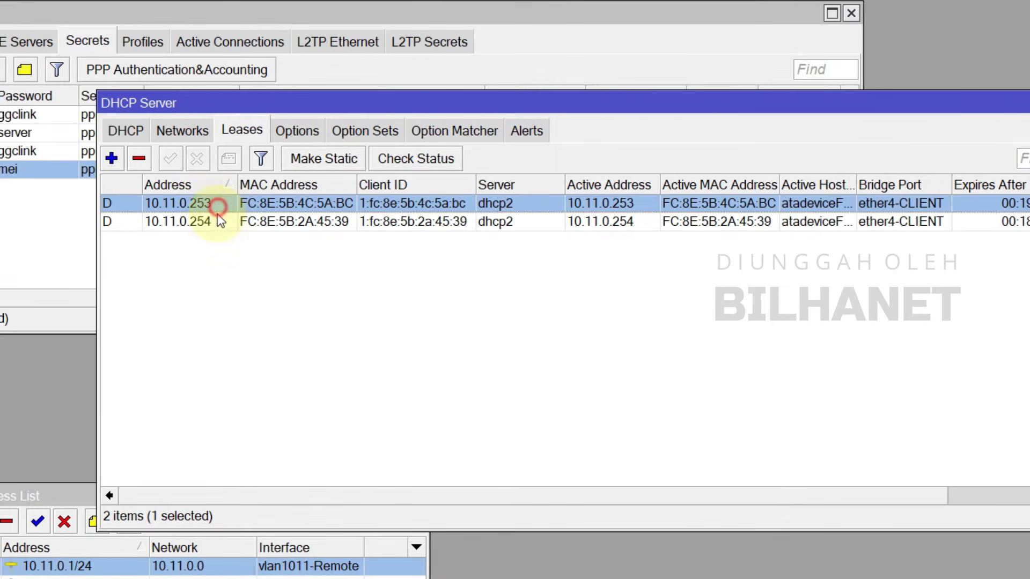
Step: Widen the Caller ID column in PPP Active Connections to show the G609 and GM220s MACs
left_click(218, 220)
left_click_drag(261, 112, 289, 127)
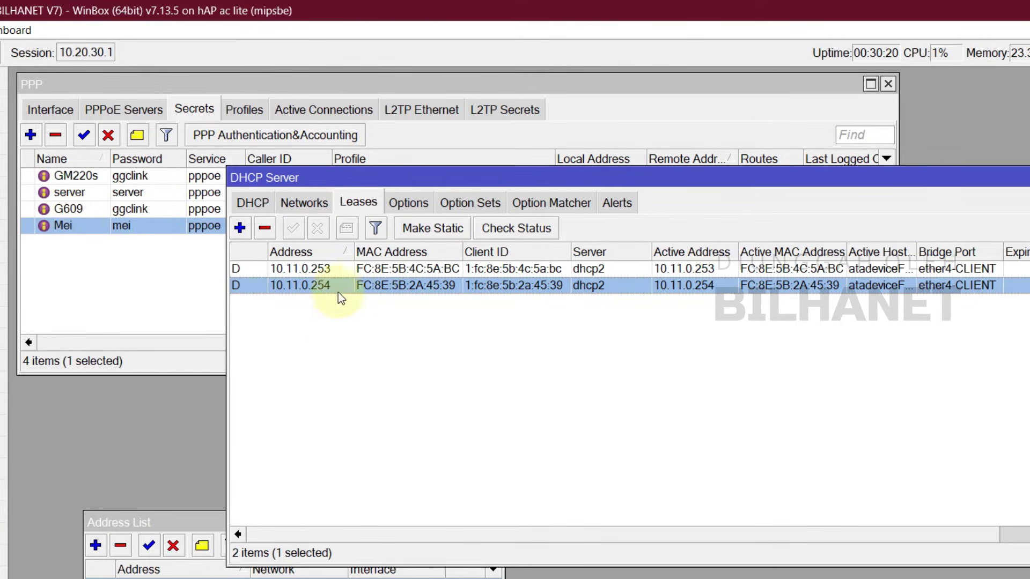
left_click(344, 268)
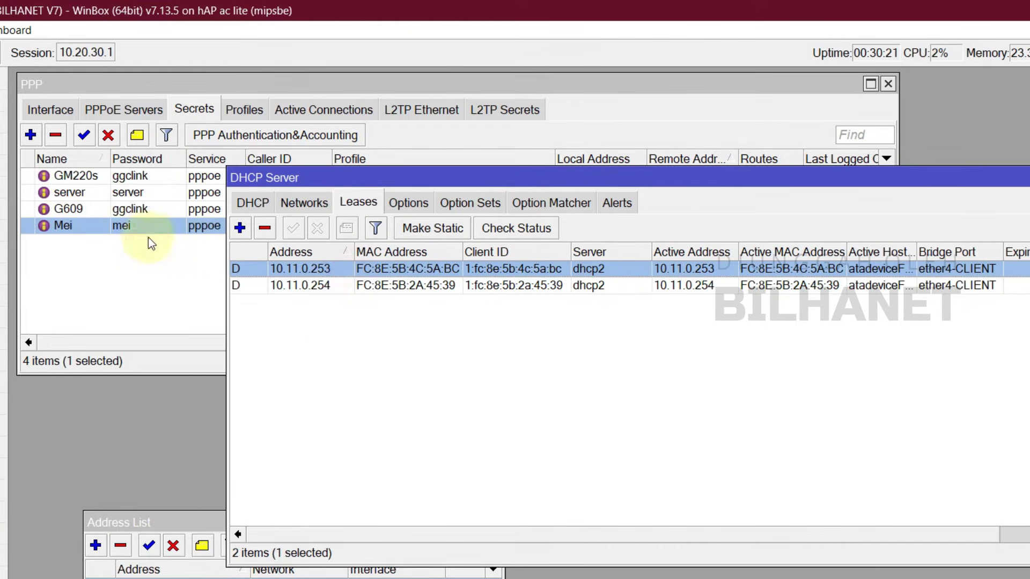
left_click(320, 287)
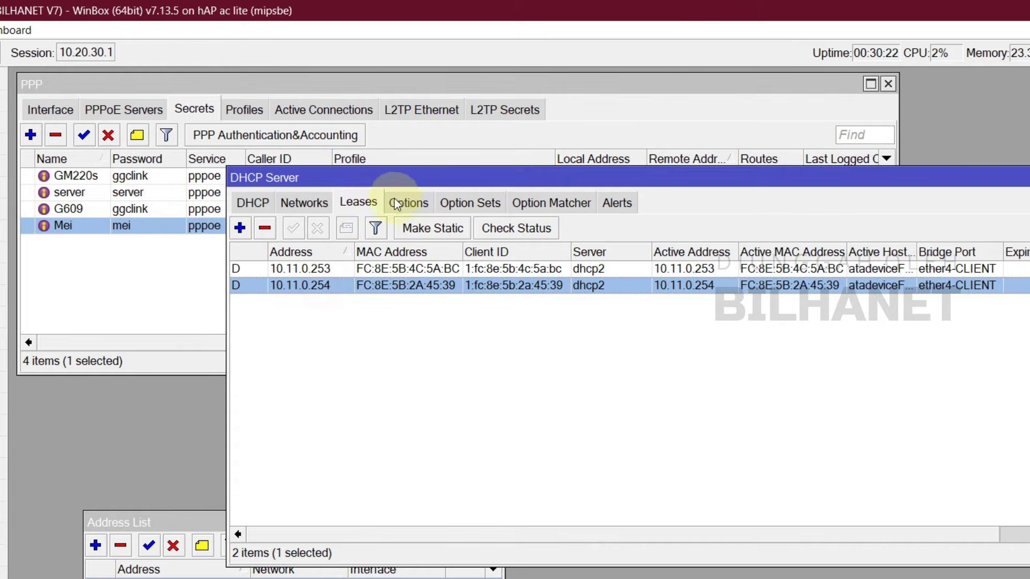
left_click(346, 114)
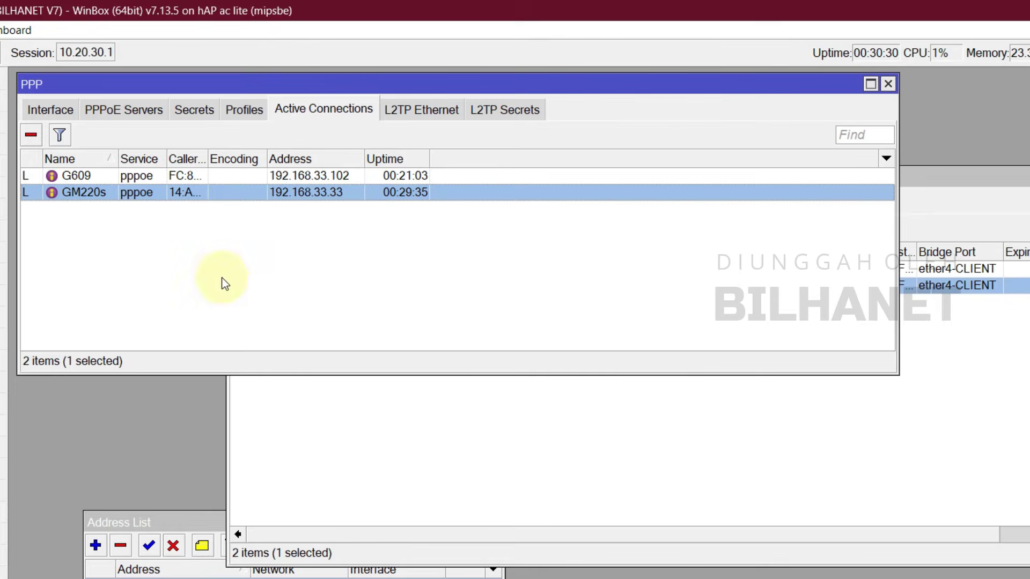
left_click(342, 176)
left_click(336, 193)
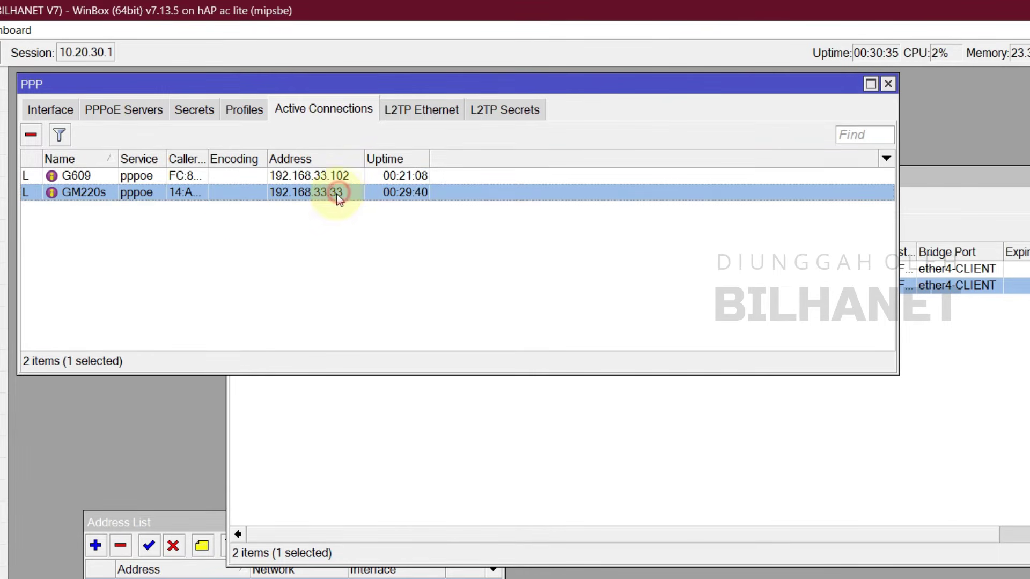
double_click(209, 157)
Step: Place the DHCP leases list below and widen its MAC Address column to compare MACs
left_click(926, 172)
left_click_drag(926, 172, 820, 391)
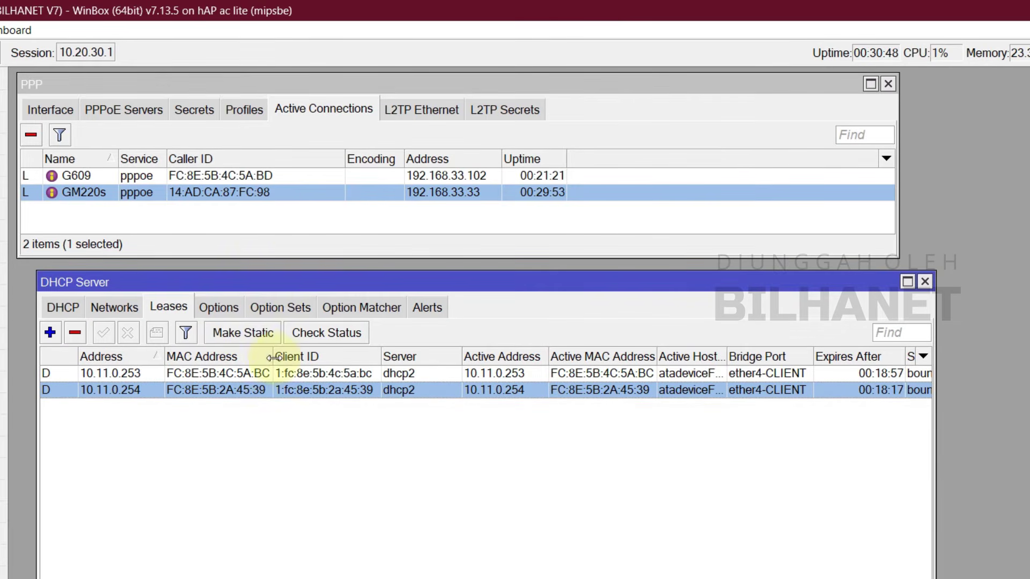
left_click_drag(273, 358, 327, 357)
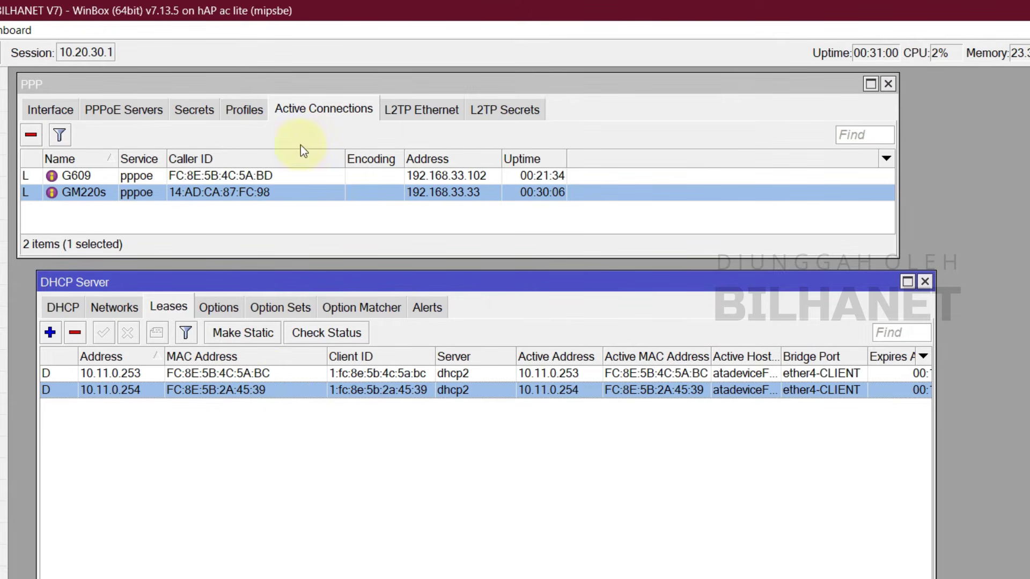
left_click(268, 173)
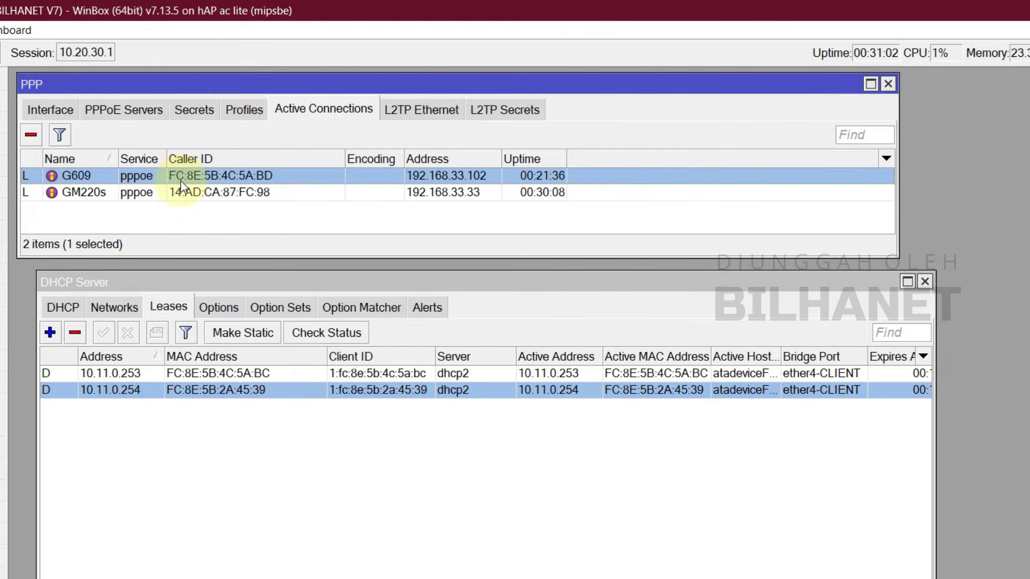
left_click(245, 376)
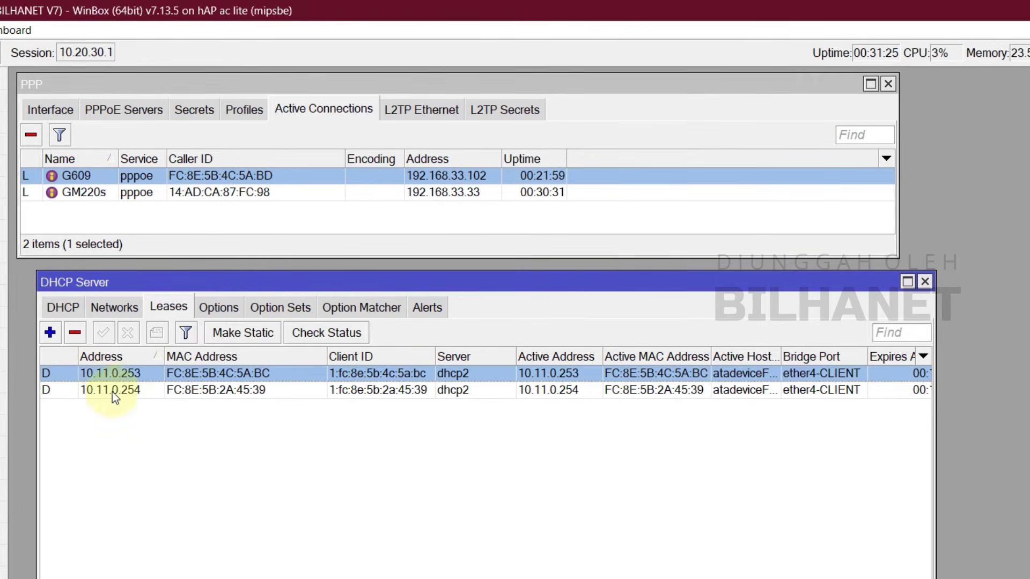
left_click(261, 391)
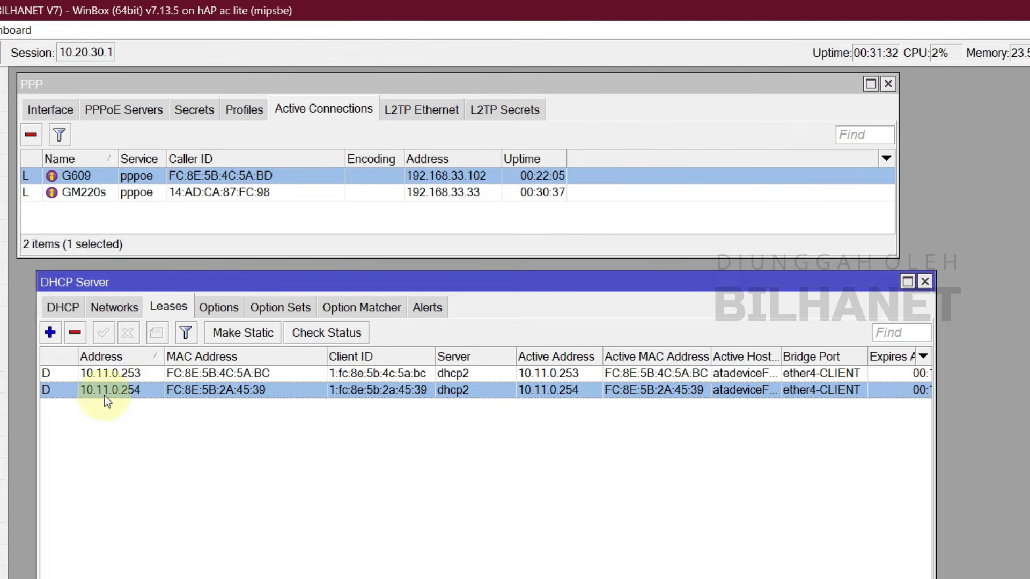
Step: Copy the address 10.11.0.254 from the lease's details
double_click(122, 390)
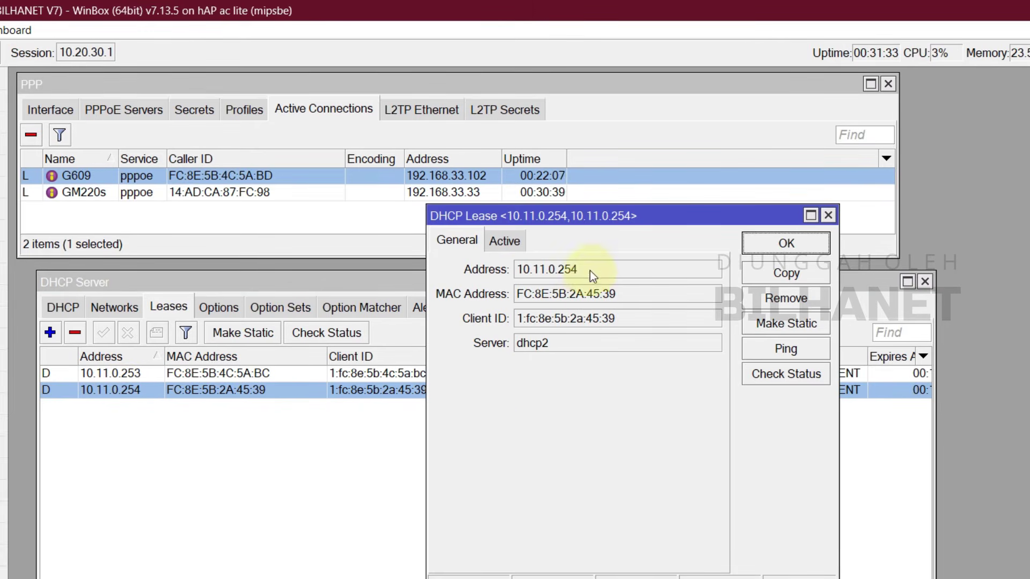
left_click_drag(590, 271, 525, 277)
right_click(537, 275)
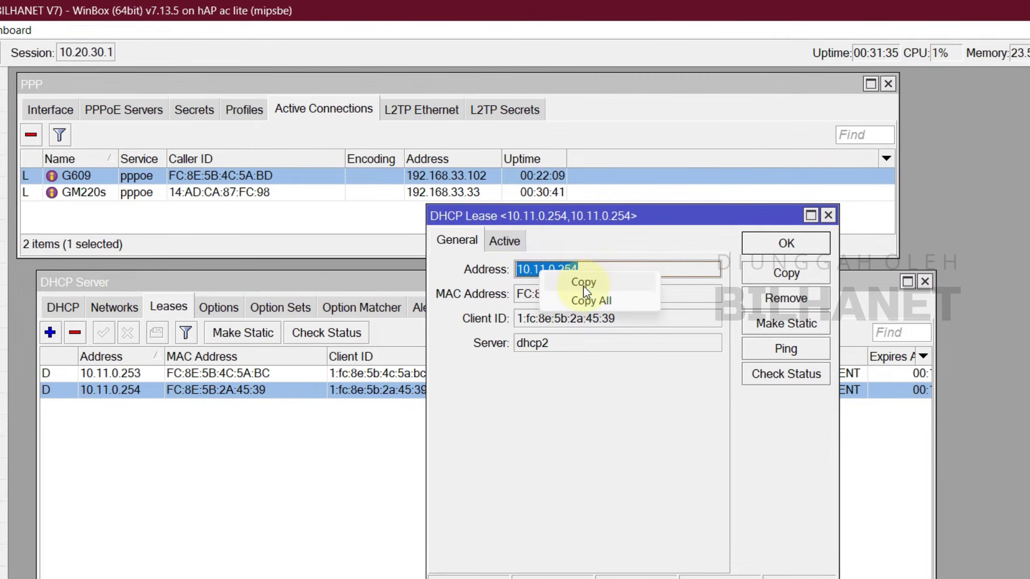
left_click(544, 281)
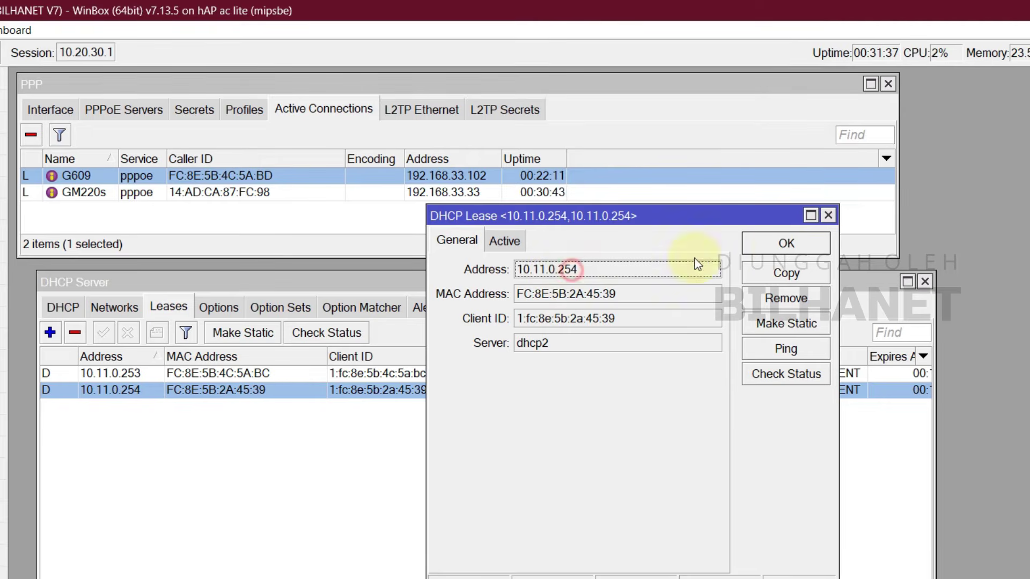
left_click(786, 243)
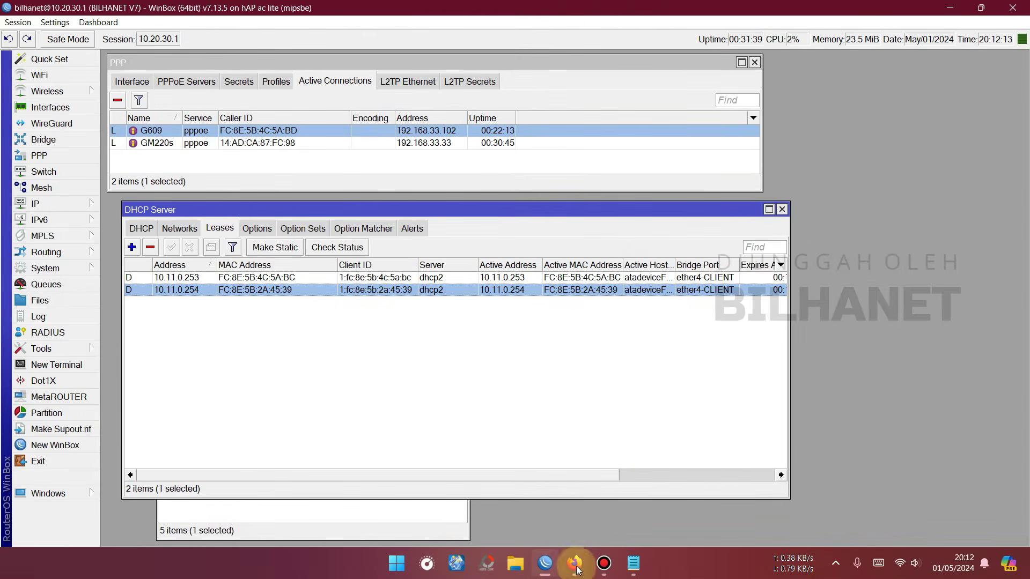
left_click(573, 563)
Step: Paste 10.11.0.254 into Firefox's address bar and load the ONT page
right_click(424, 49)
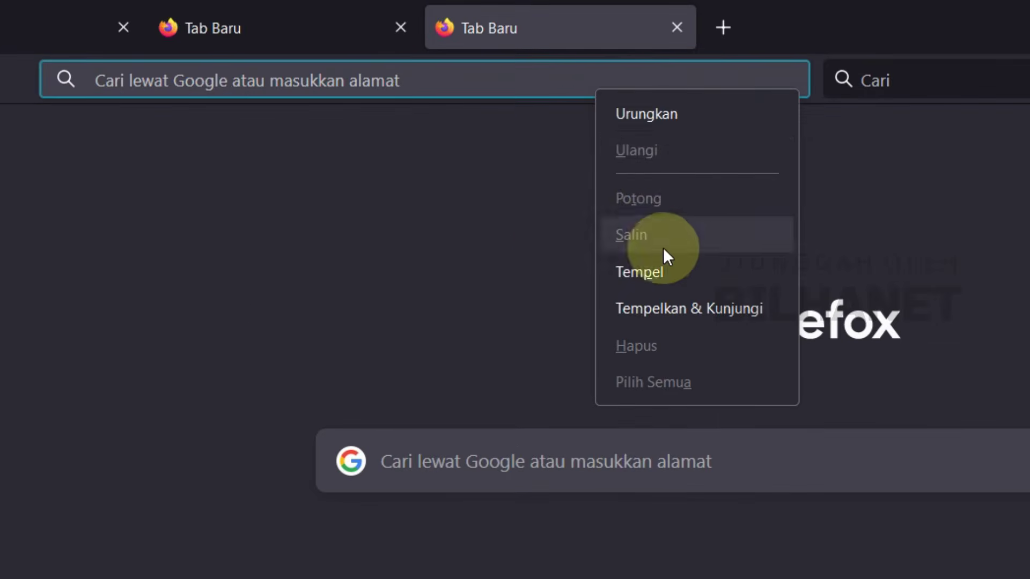
left_click(448, 147)
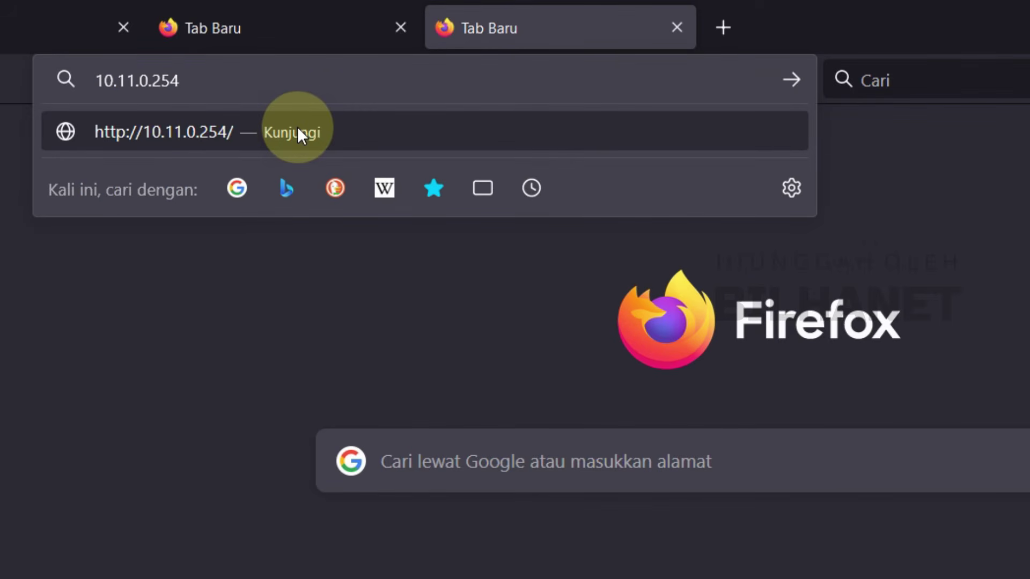
left_click(313, 130)
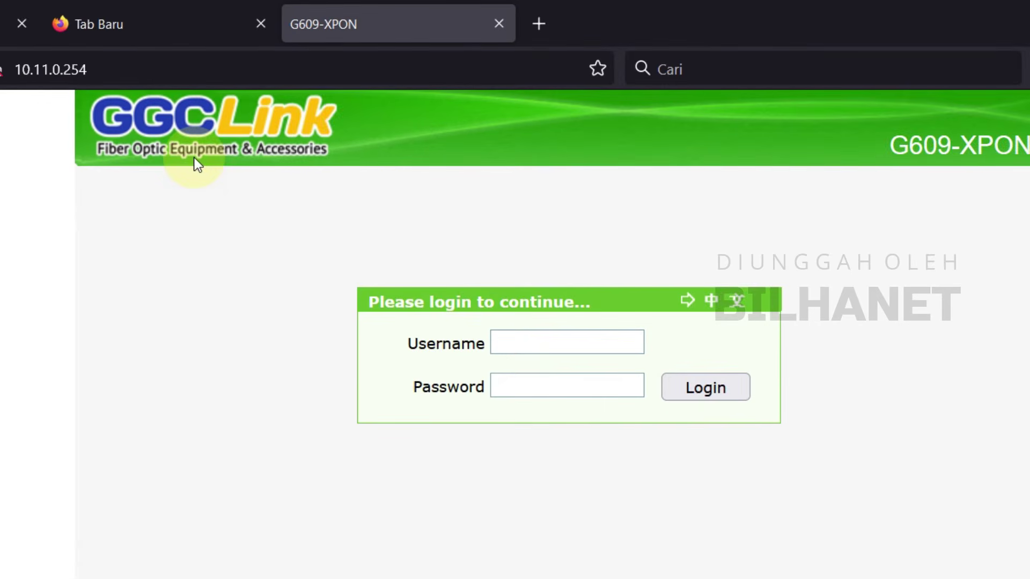
Step: Log in to the ONT web UI with the superadmin account and its password
left_click(564, 351)
type("supera")
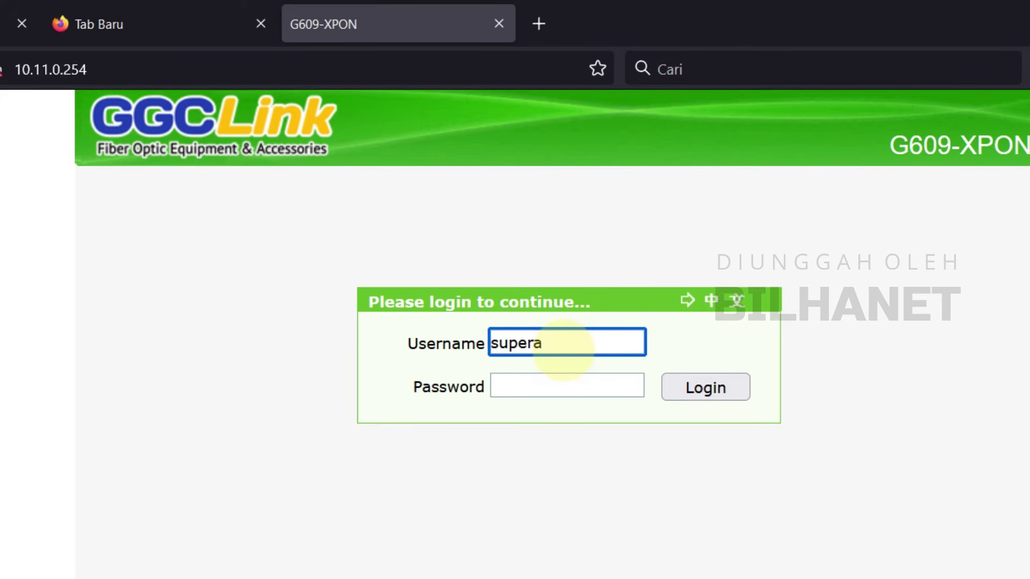
type("dmin")
key("Tab")
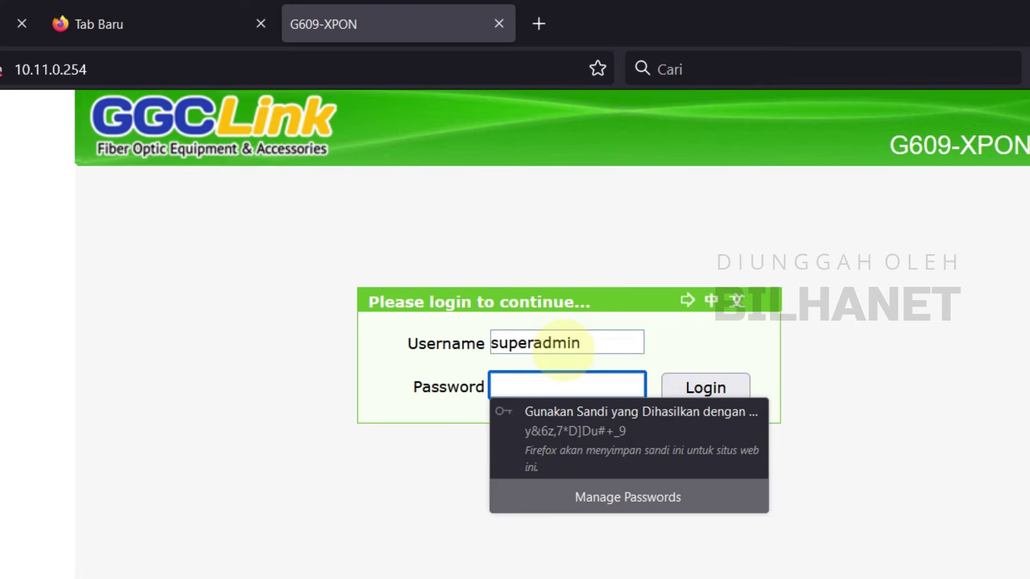
left_click(544, 561)
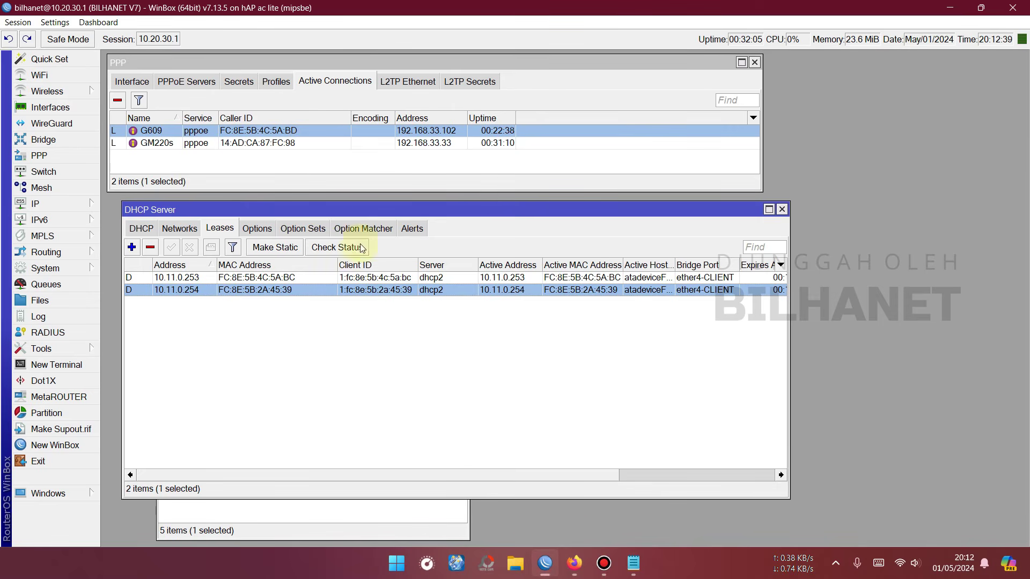
left_click(575, 565)
left_click(518, 239)
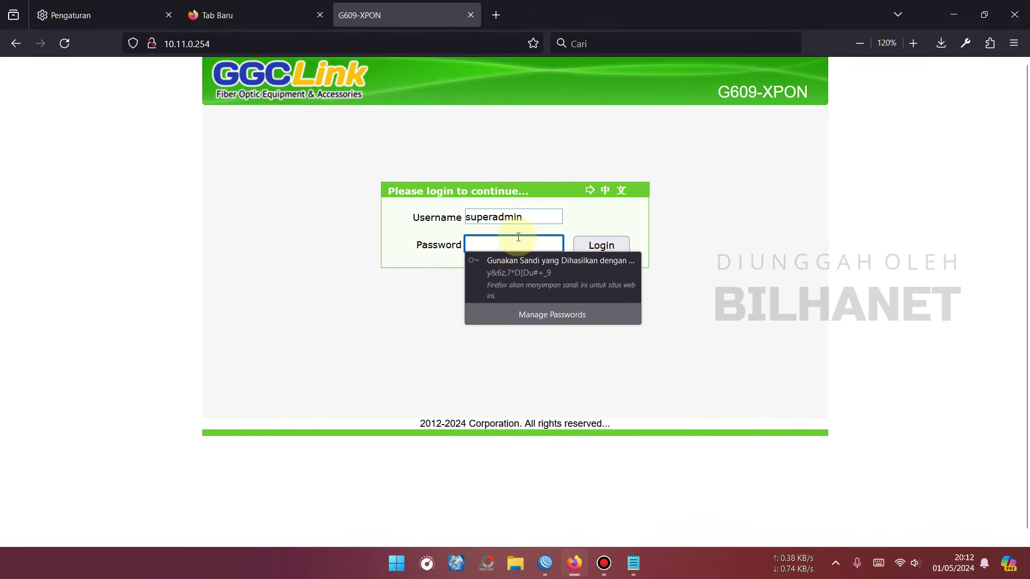
key("Return")
left_click(366, 209)
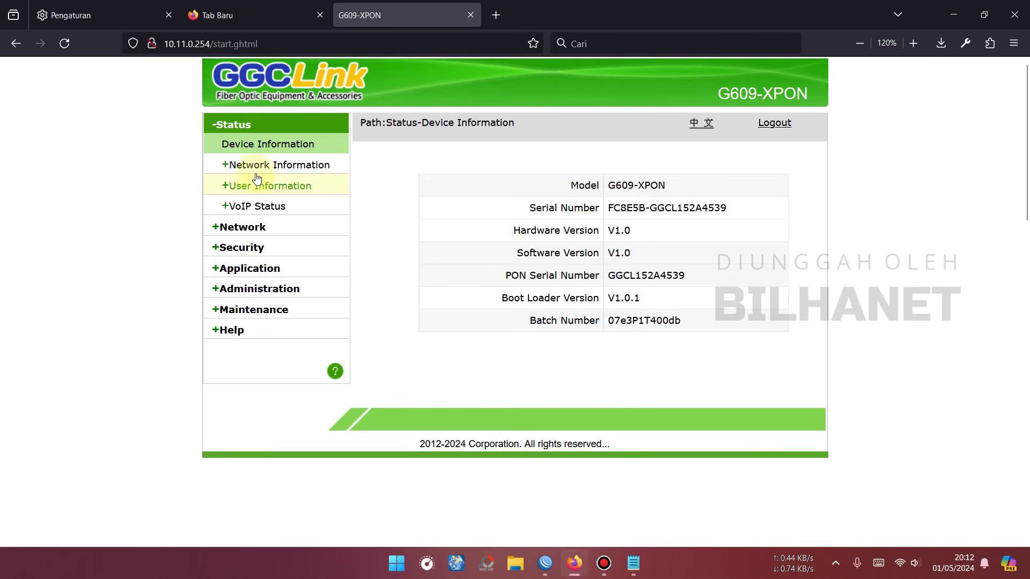
Step: In Network > WAN, review the existing 1_TR069_R_VID_1011 connection, then choose to create a new one
left_click(246, 231)
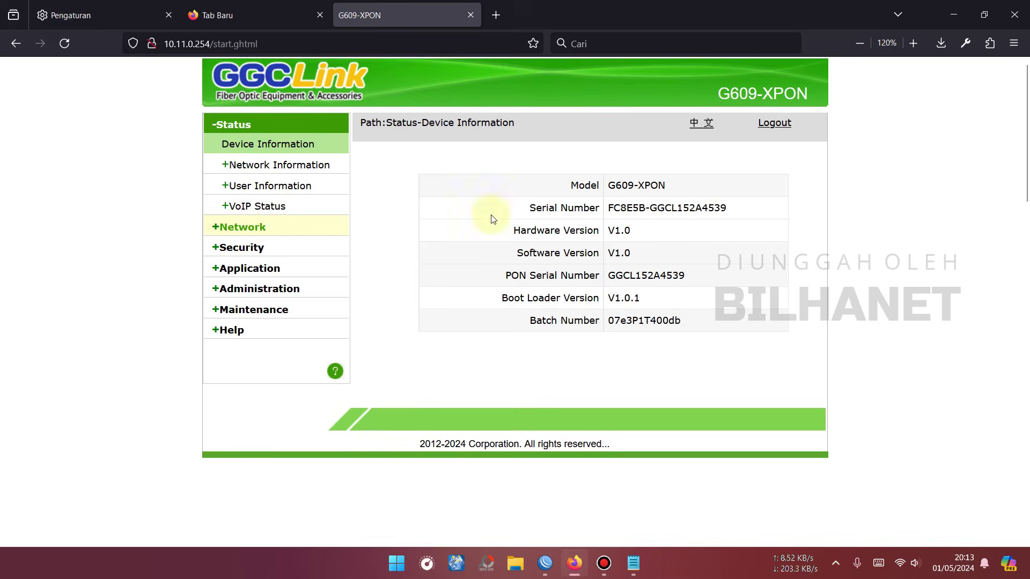
left_click(654, 169)
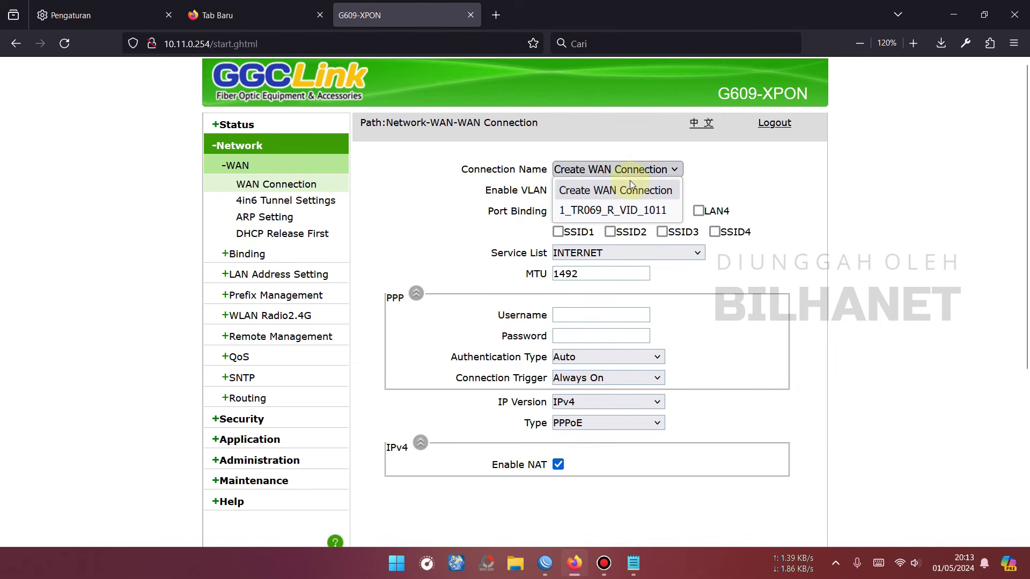
left_click(630, 171)
left_click(630, 171)
left_click(643, 209)
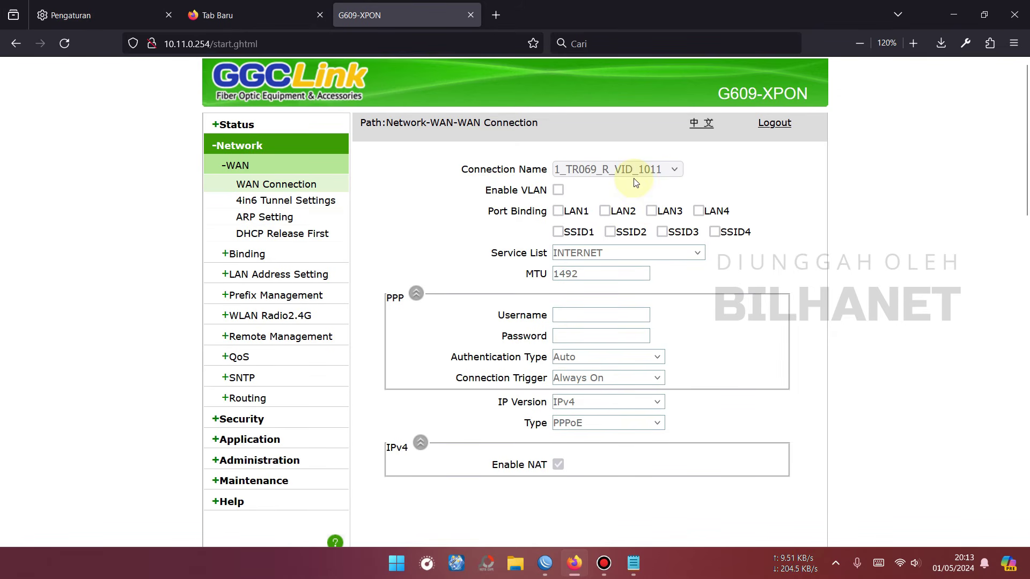
left_click(619, 175)
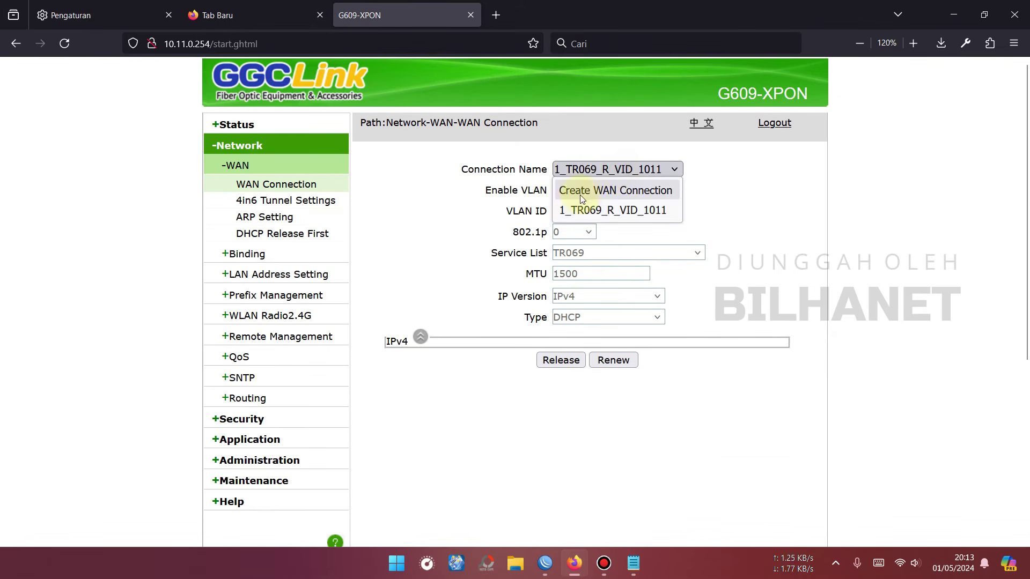
left_click(612, 188)
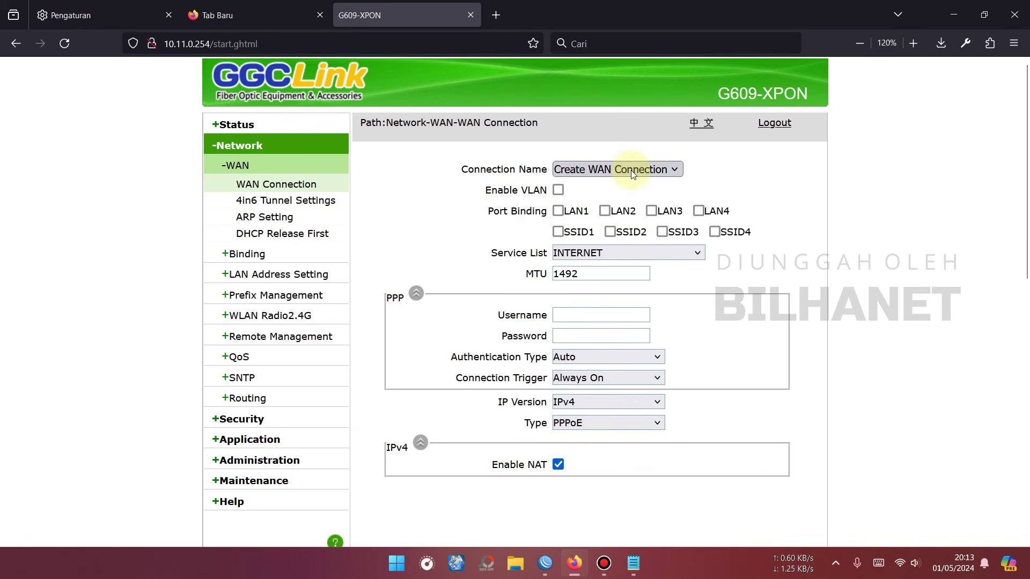
Step: Bind the new PPPoE WAN to LAN1 and SSID1, enter the subscriber's PPPoE username and password, and create it
left_click(559, 214)
left_click(558, 232)
left_click(570, 315)
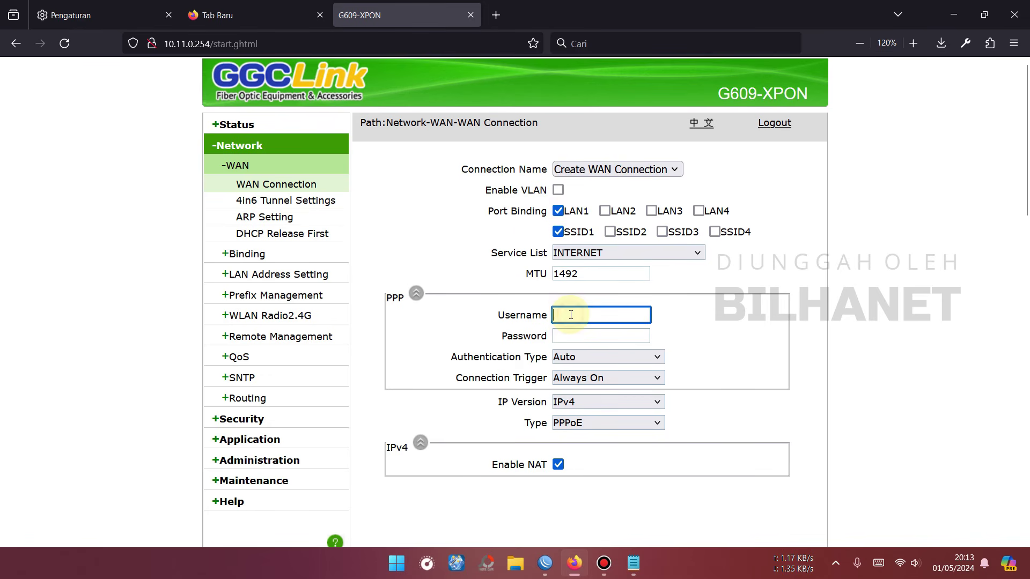
type("Mei")
key("Tab")
type("m")
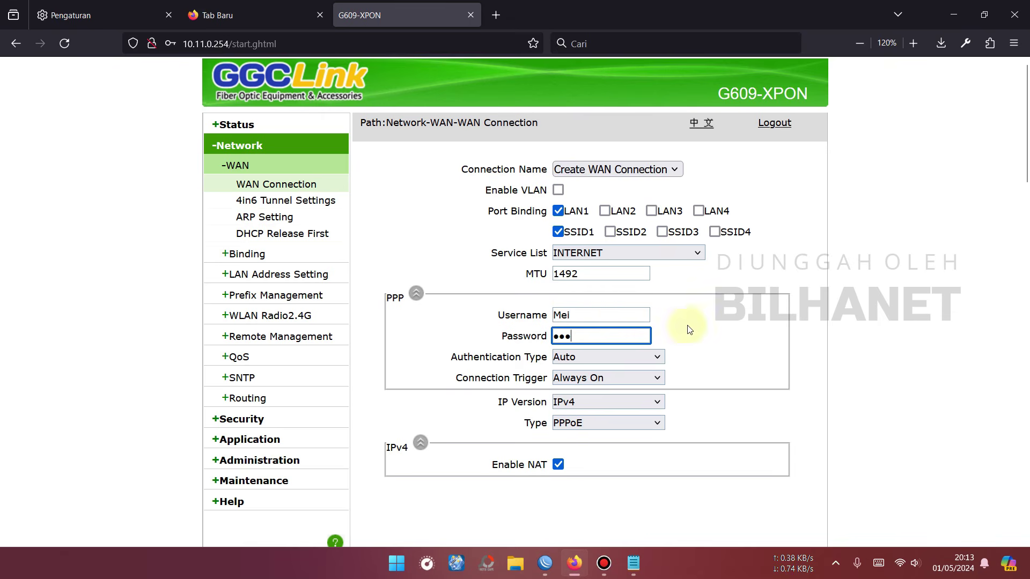
scroll(692, 375, "down", 2)
left_click(719, 507)
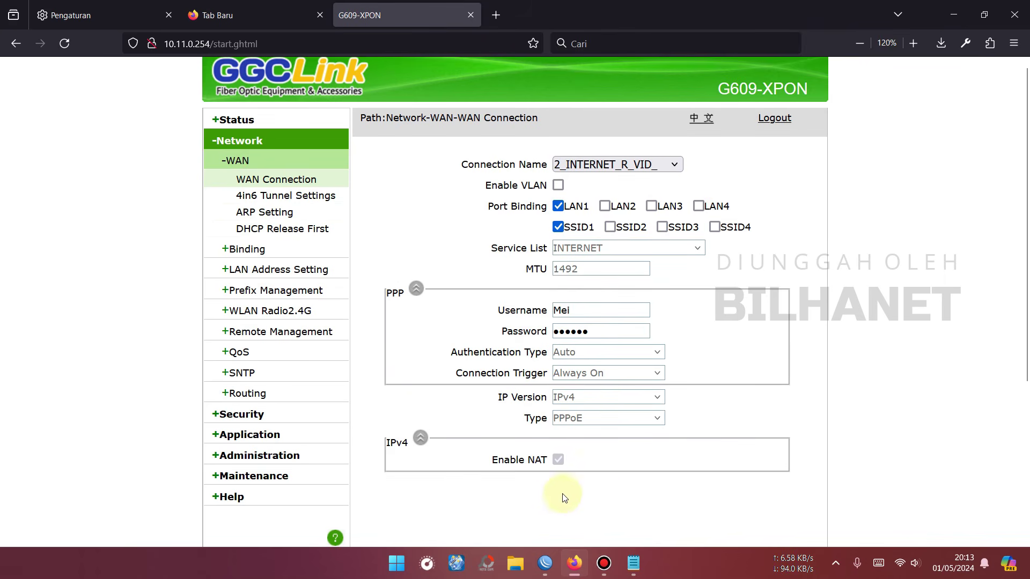
left_click(545, 564)
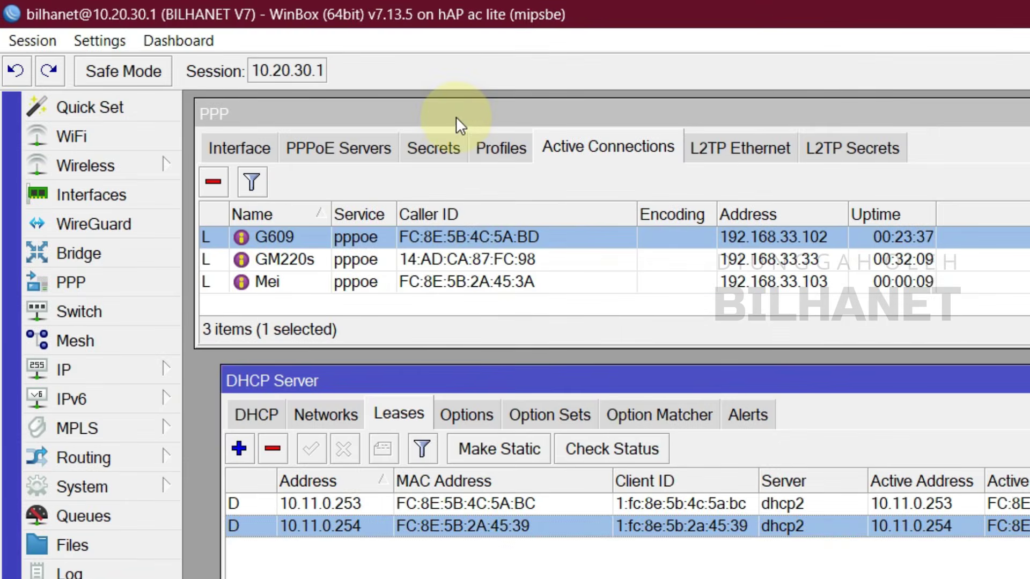
Step: Select the new 192.168.33.103 PPPoE session and shift the DHCP Server window right
left_click(251, 70)
left_click(283, 281)
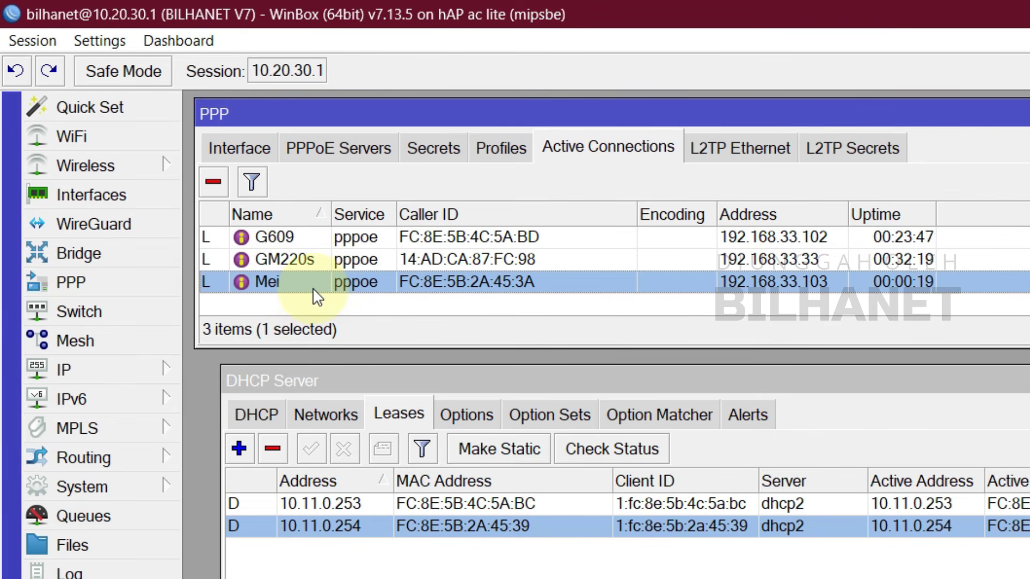
left_click_drag(405, 385, 385, 406)
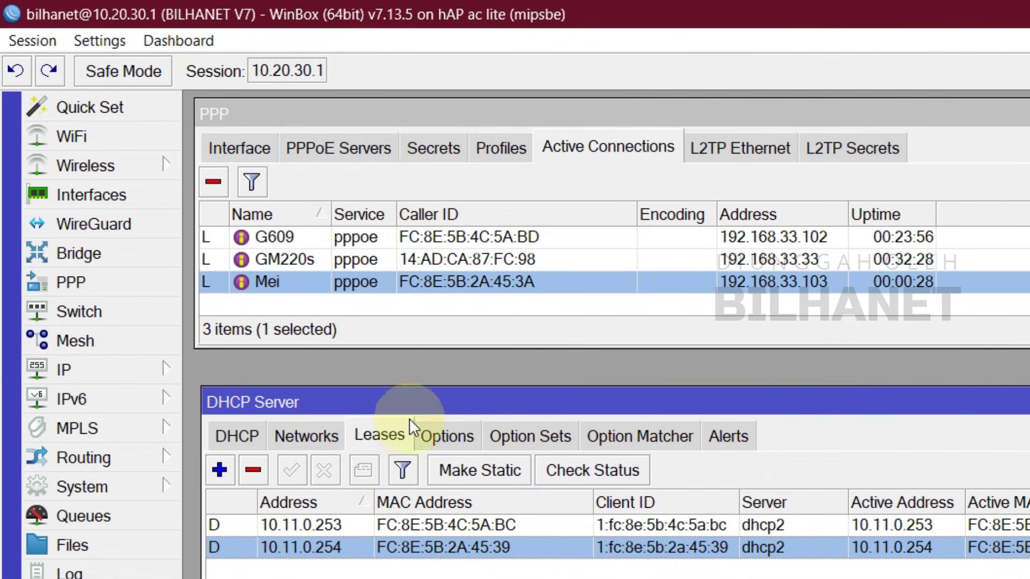
left_click_drag(435, 406, 428, 384)
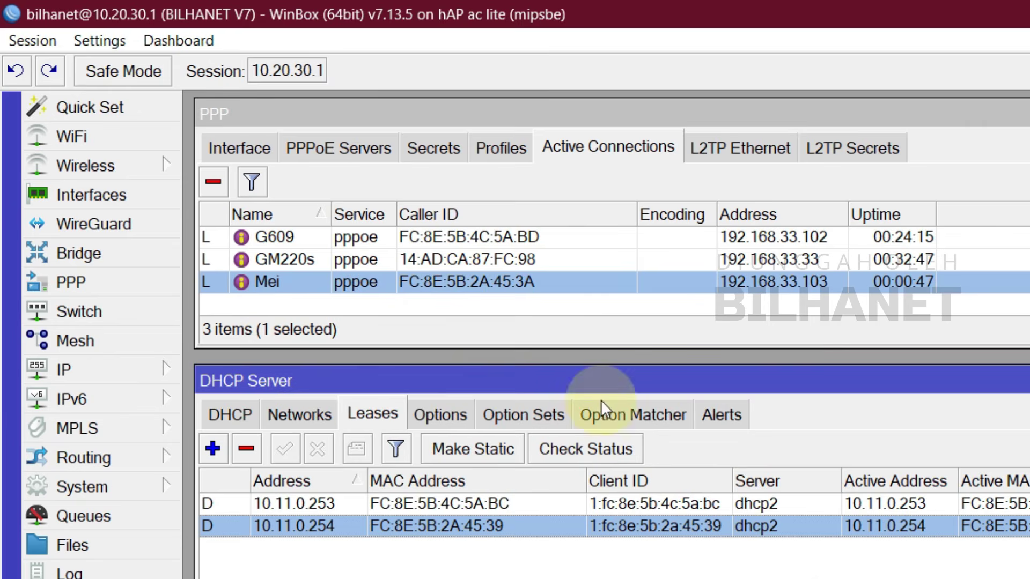
left_click_drag(609, 379, 883, 366)
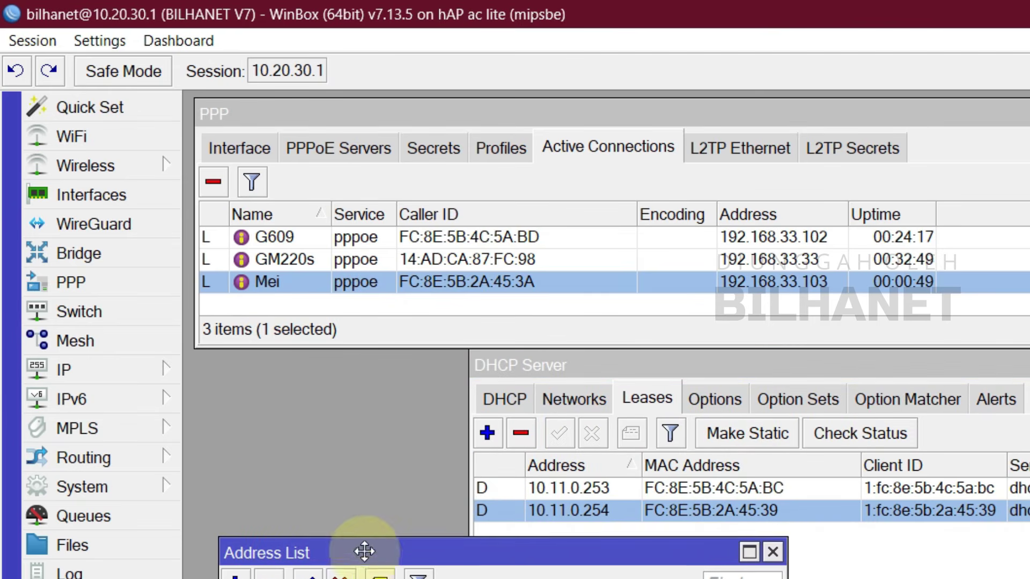